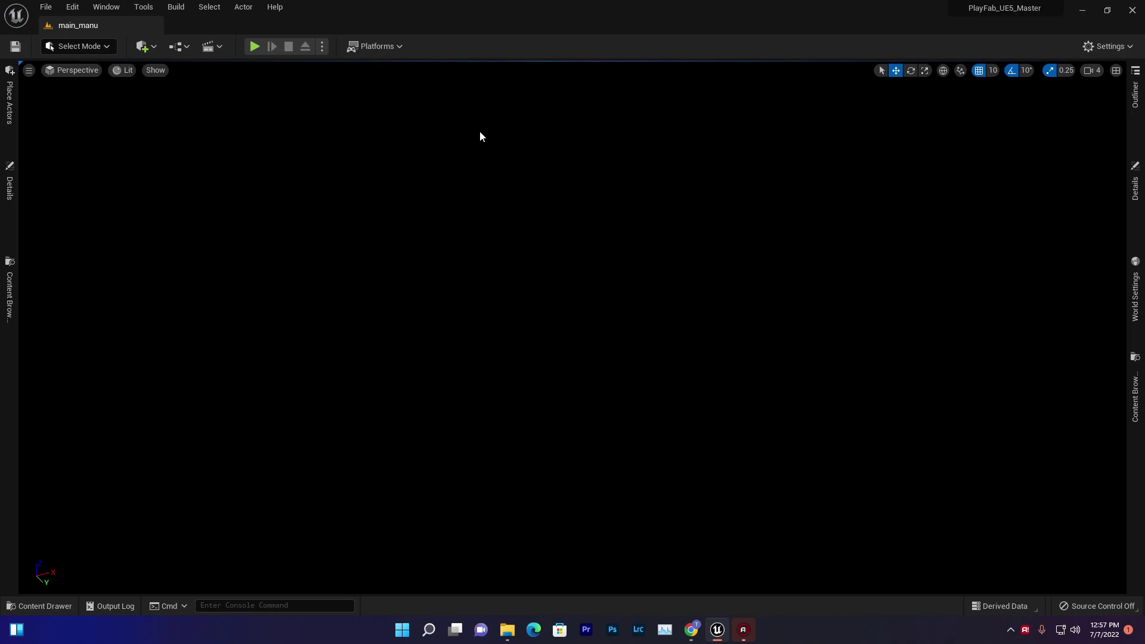
Play the main_manu level in PIE and watch the login screen log in automatically
left_click(257, 43)
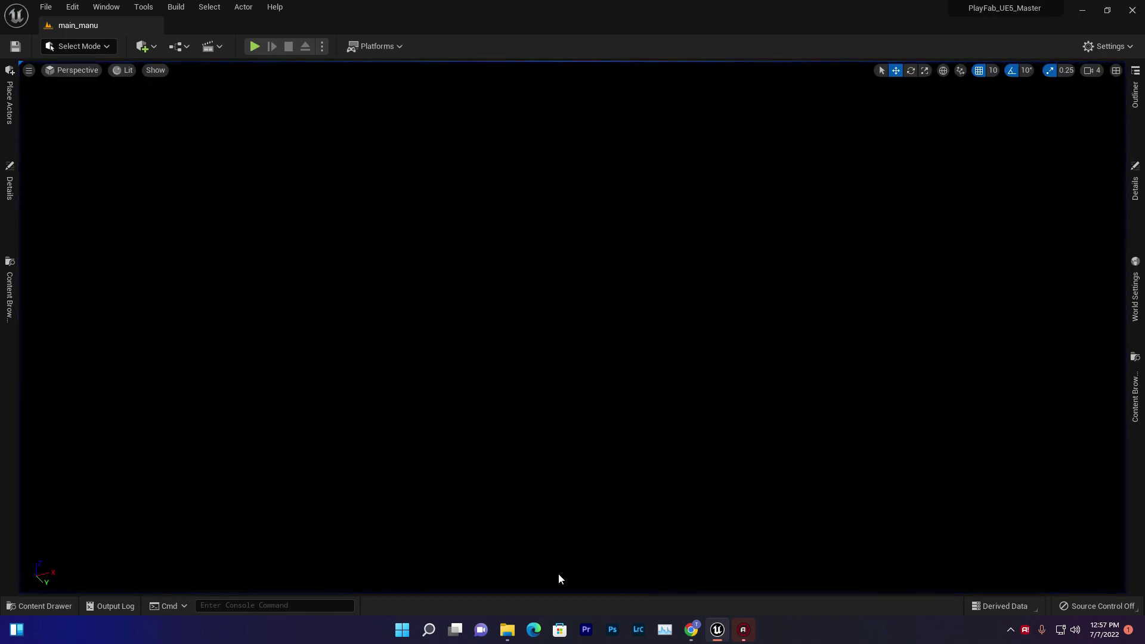
Browse into the project's Saved > SaveGames folder to confirm GID.sav exists, then return to Unreal
left_click(508, 630)
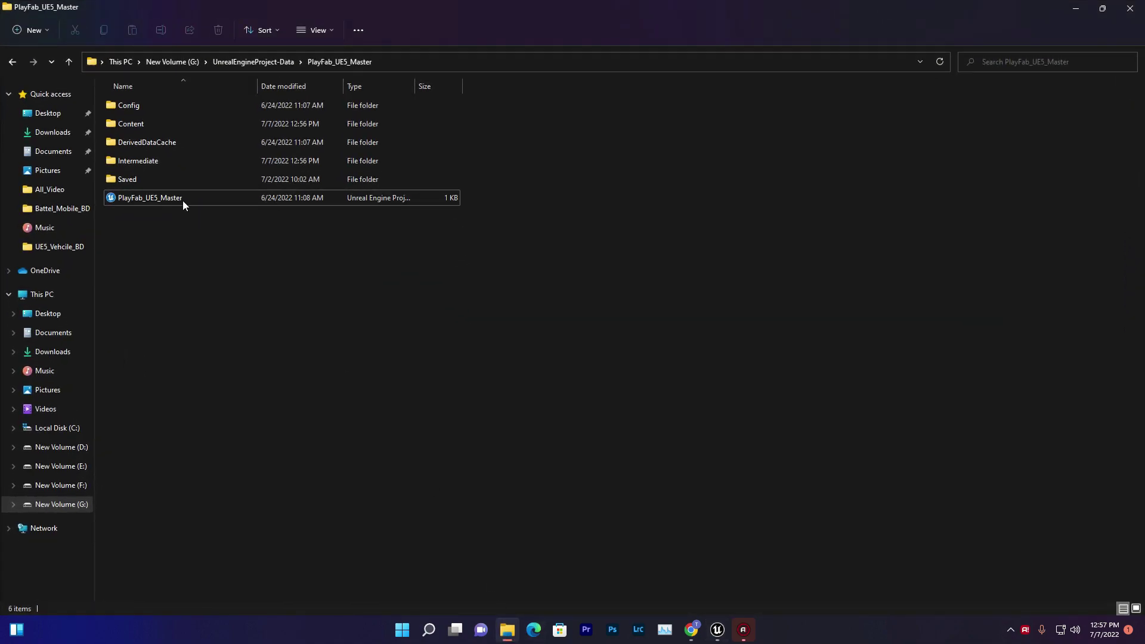
left_click(169, 181)
double_click(168, 179)
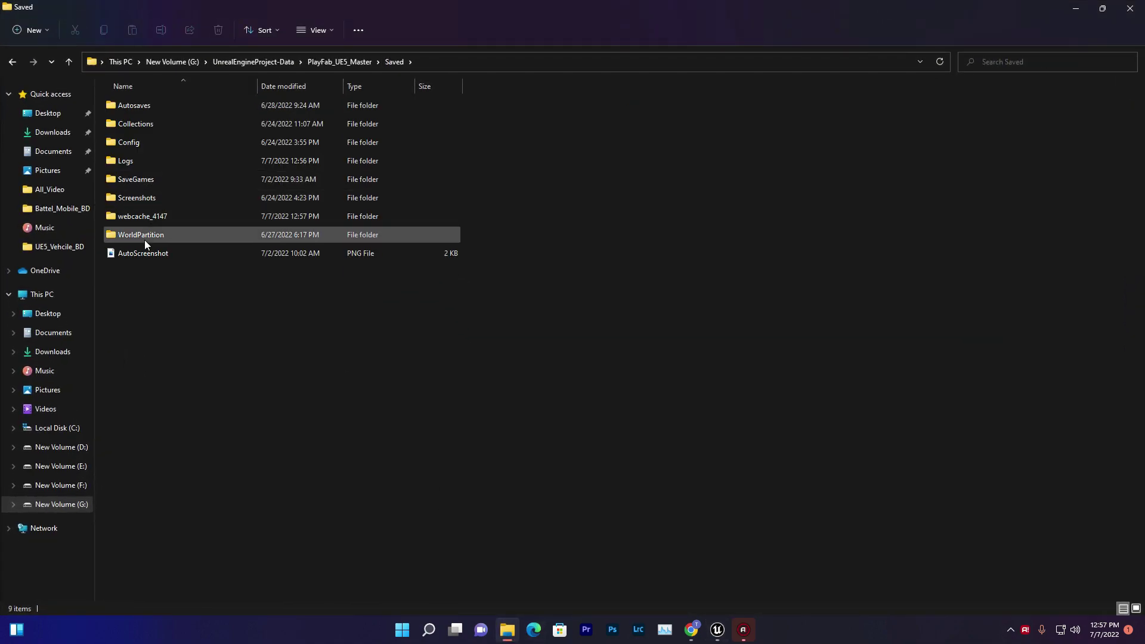
double_click(161, 182)
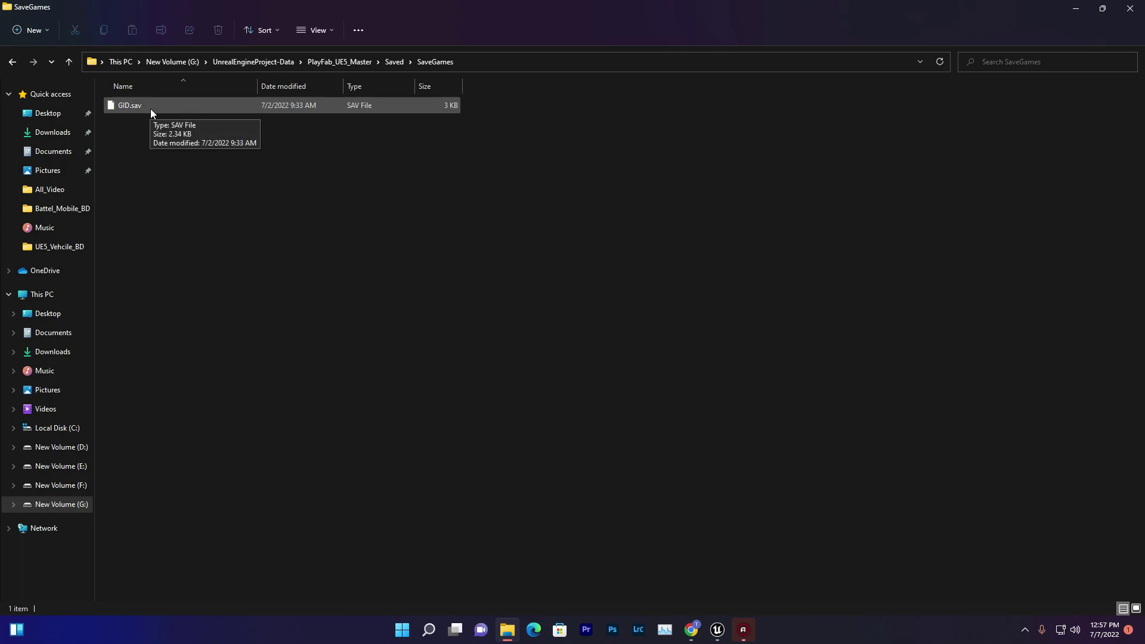
left_click(716, 630)
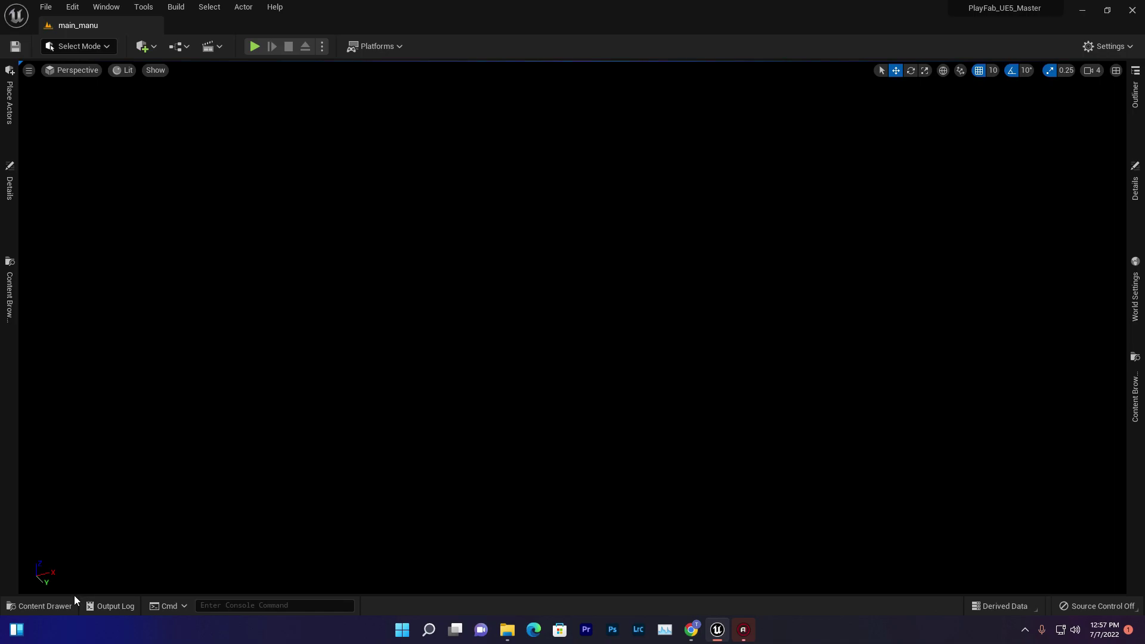
Open the LOGIN_UI widget blueprint from the Content > ui folder
left_click(55, 606)
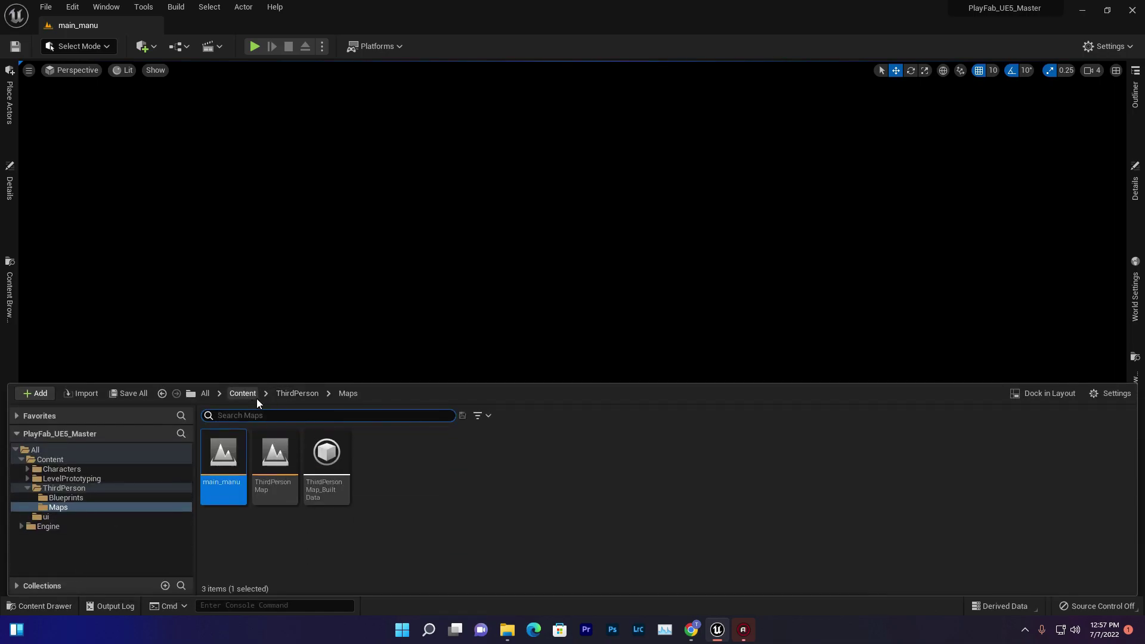
left_click(243, 393)
double_click(377, 452)
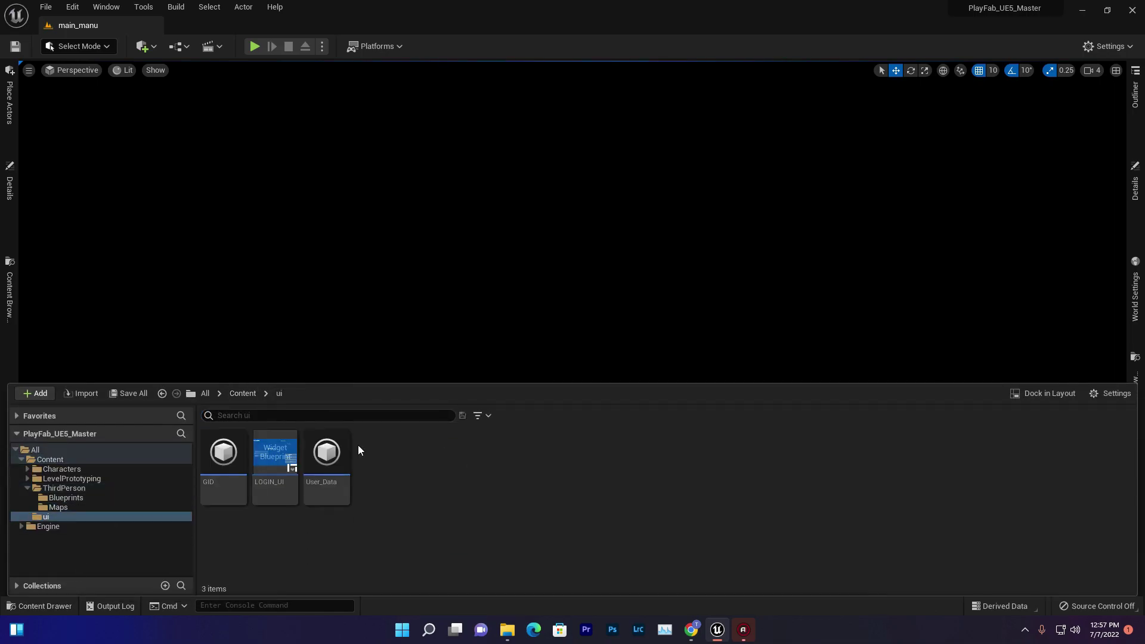
double_click(287, 449)
Add an On Pressed event for logout_button to the Event Graph
right_click_drag(752, 465, 602, 385)
left_click(602, 375)
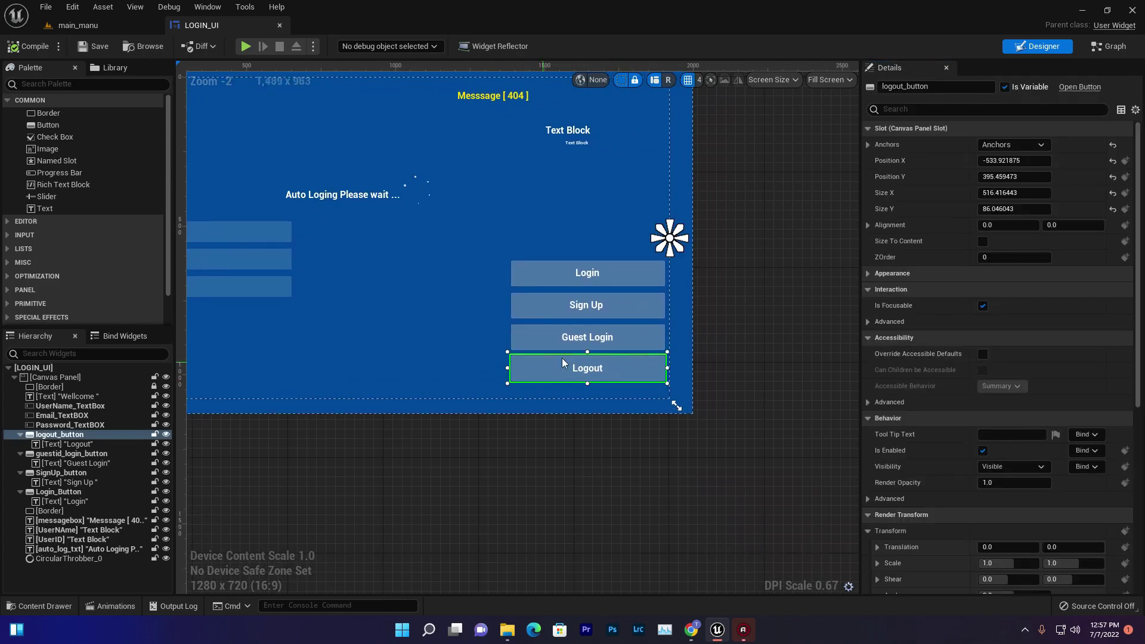
left_click_drag(1139, 354, 1143, 539)
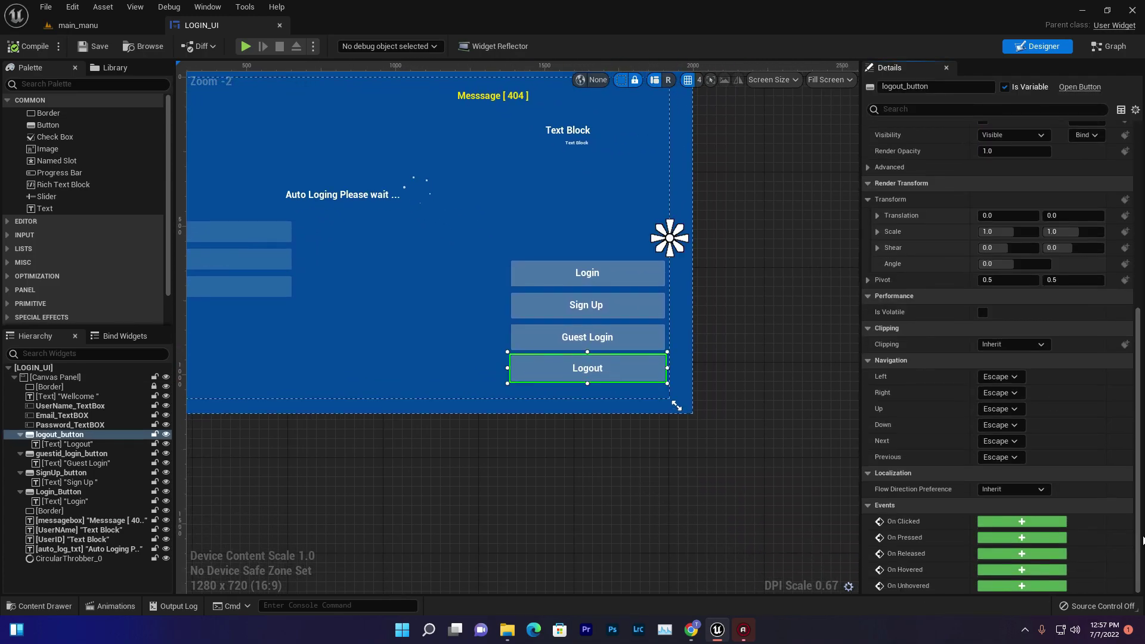
left_click(1051, 540)
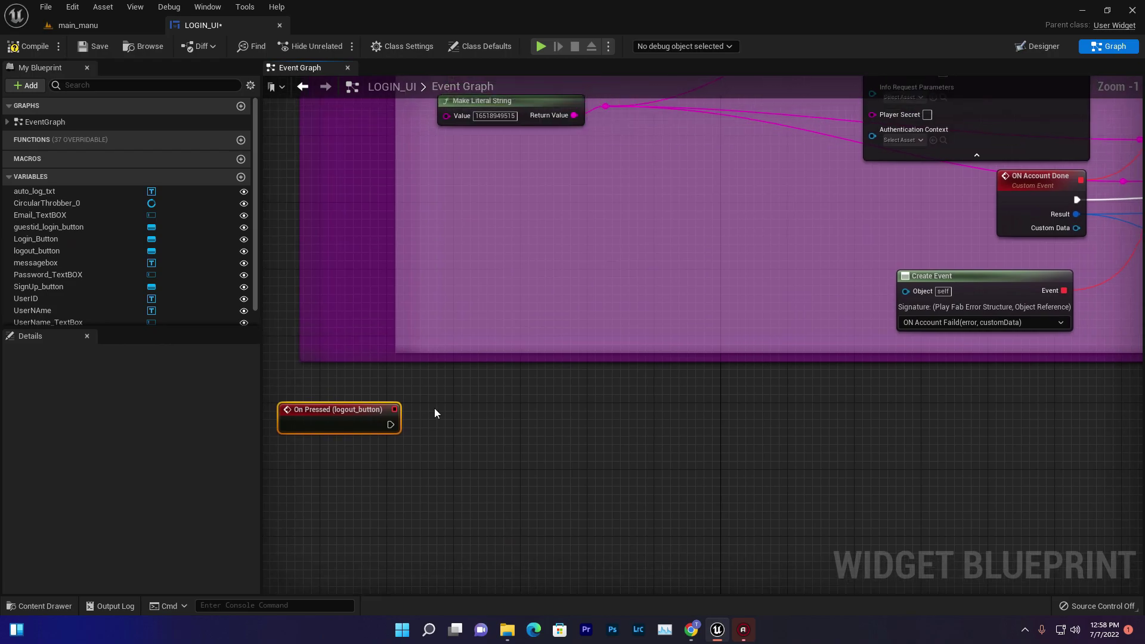
right_click(529, 322)
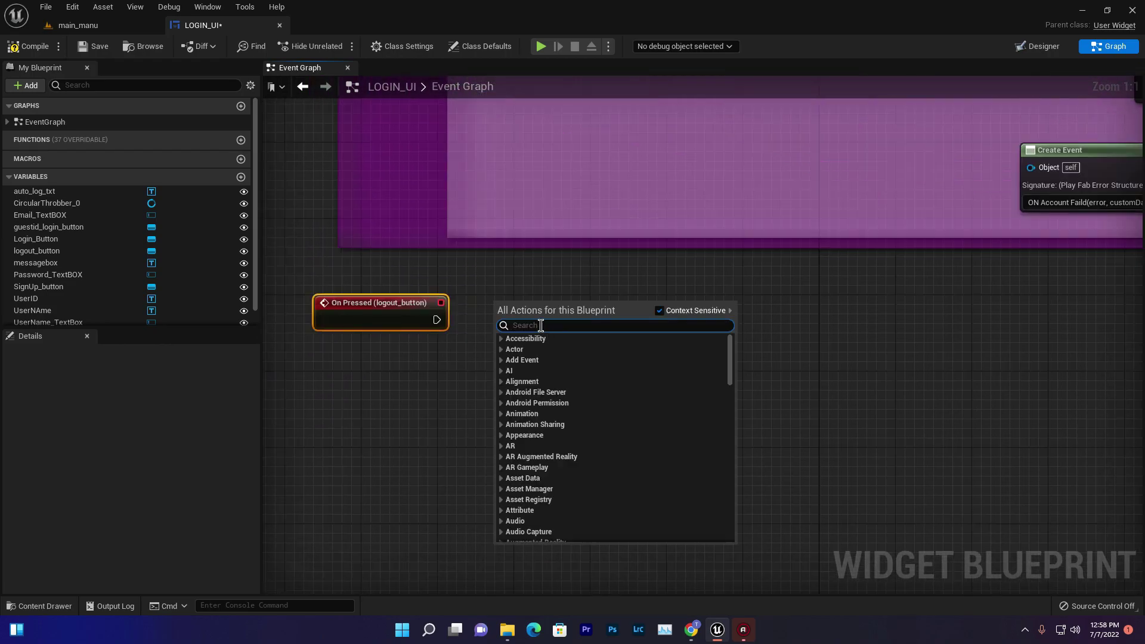
right_click_drag(540, 327, 794, 362)
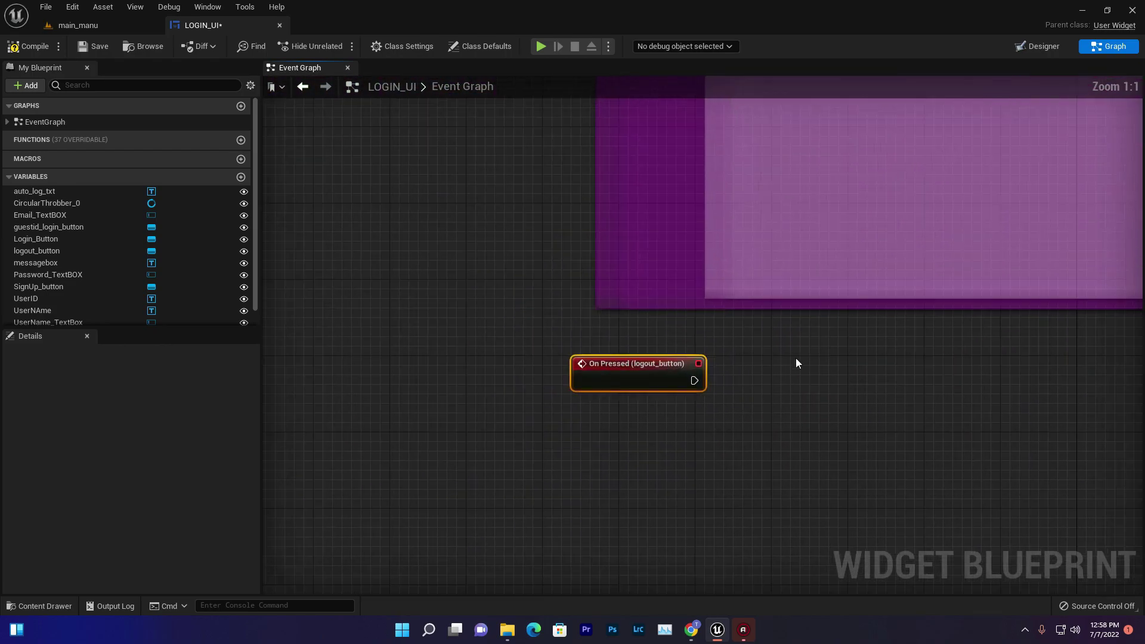
right_click(795, 362)
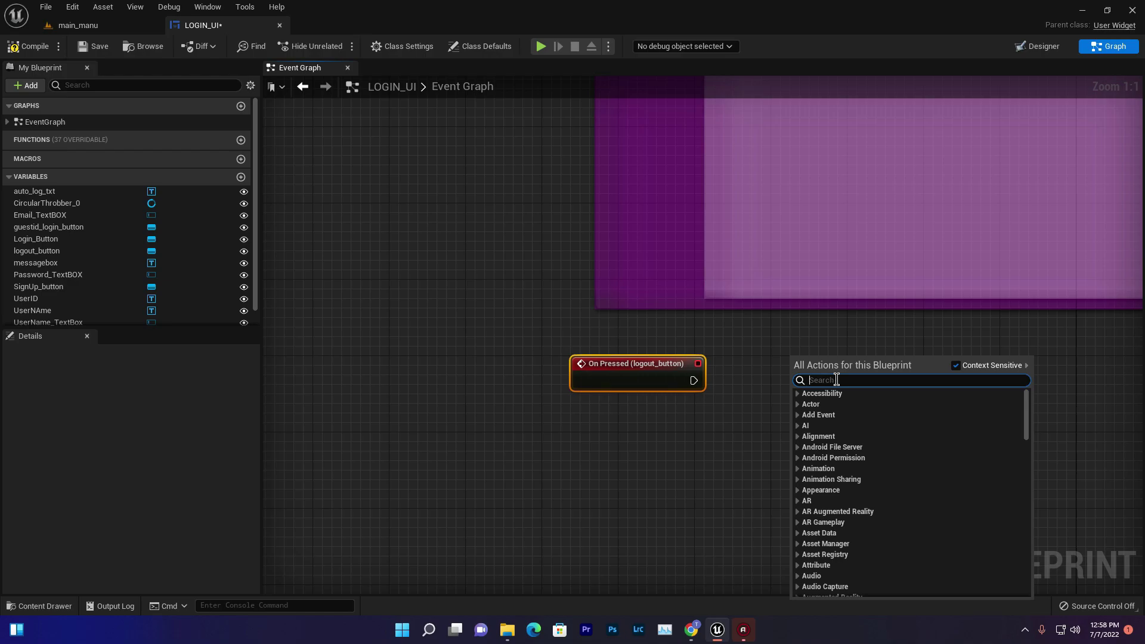
type("log")
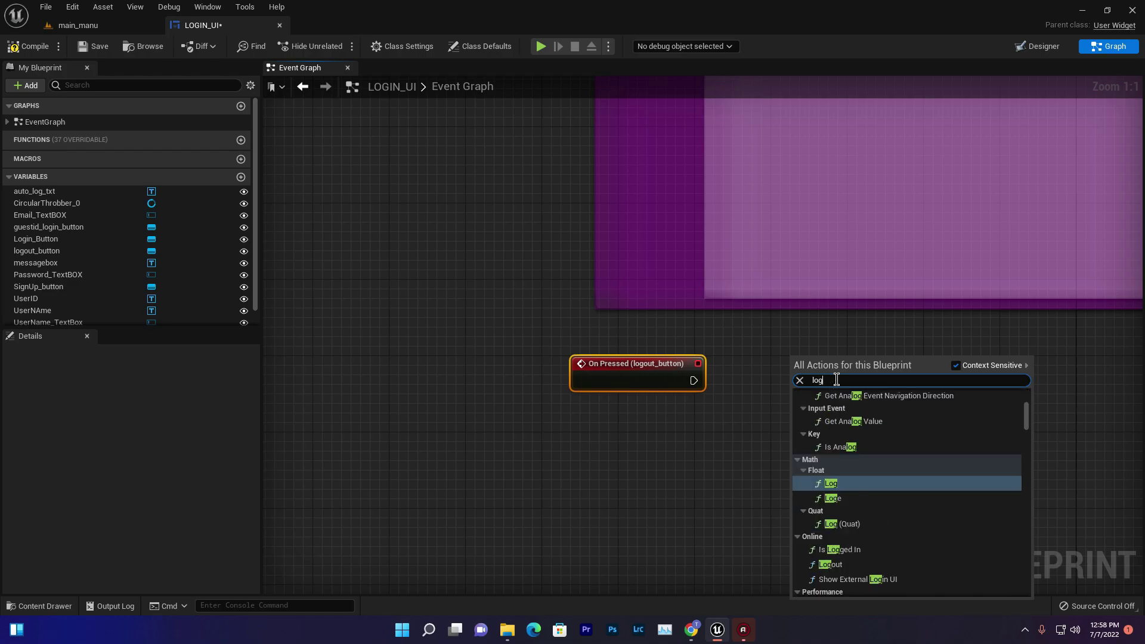
type("out")
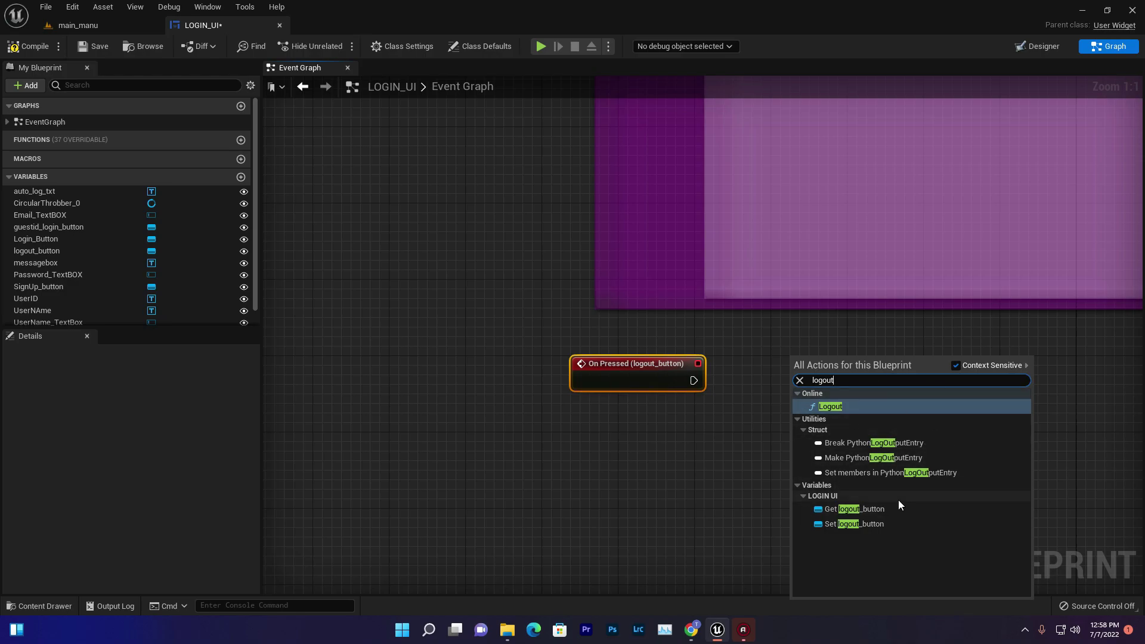
Add a Delete Game in Slot node beside the Cast To GID node
right_click_drag(731, 444, 547, 440)
scroll(547, 439, "down", 2)
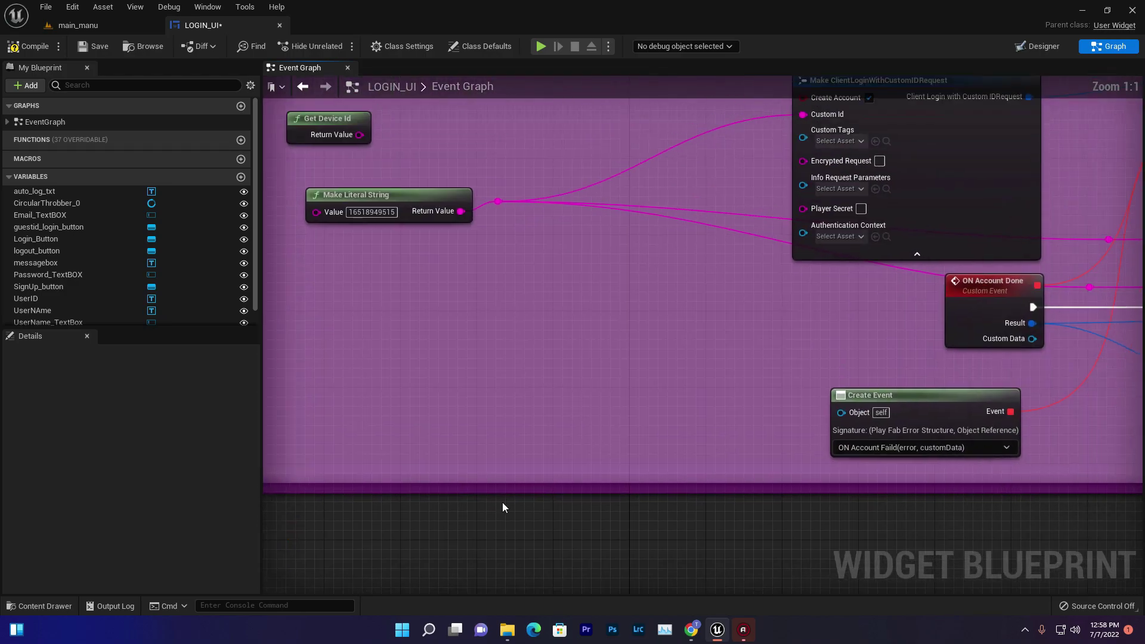
scroll(502, 502, "down", 2)
scroll(459, 475, "down", 1)
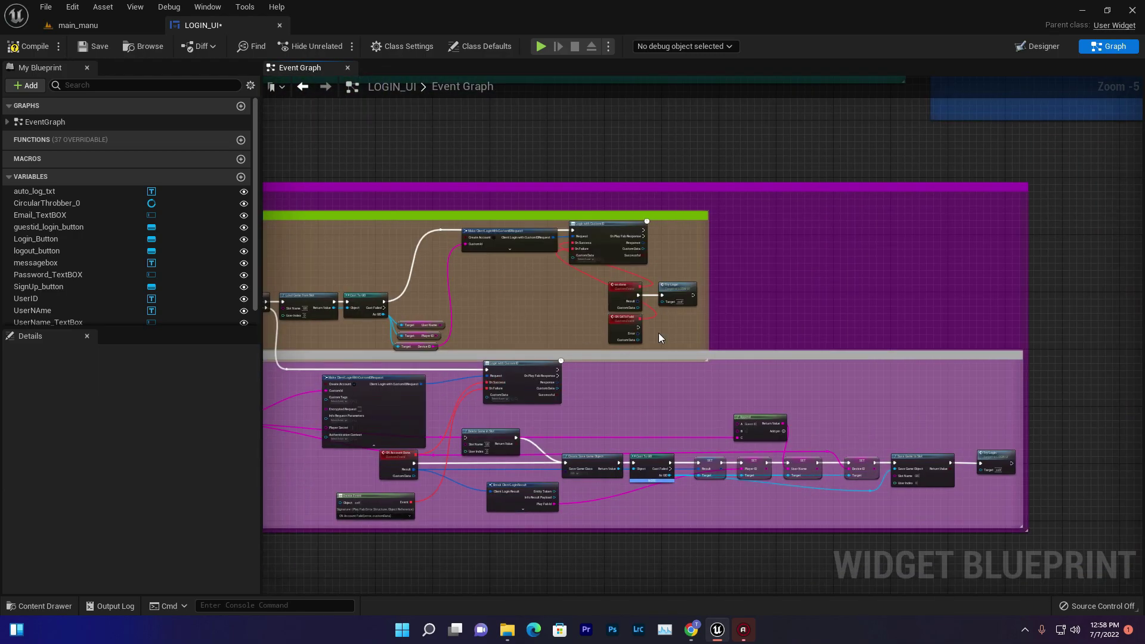
mouse_move(459, 474)
right_mouse_down()
mouse_move(518, 554)
mouse_move(518, 643)
right_mouse_up()
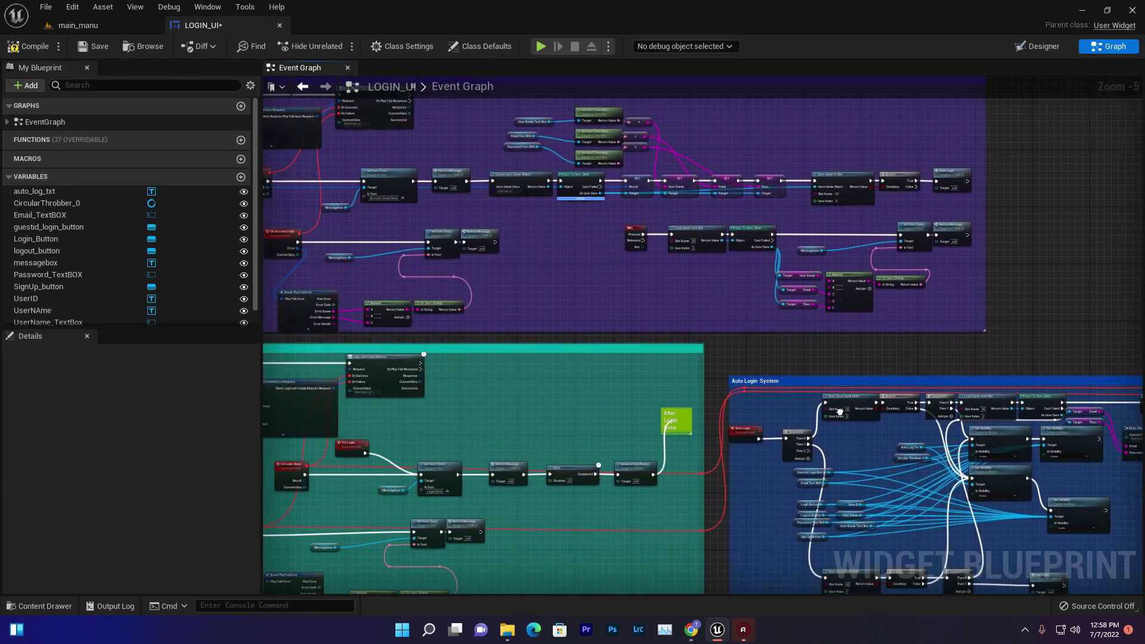
mouse_move(839, 411)
right_mouse_down()
mouse_move(964, 544)
mouse_move(747, 311)
mouse_move(737, 406)
right_mouse_up()
scroll(964, 543, "down", 1)
scroll(747, 311, "up", 2)
scroll(738, 405, "down", 4)
scroll(503, 323, "up", 5)
scroll(504, 322, "up", 2)
scroll(636, 301, "up", 2)
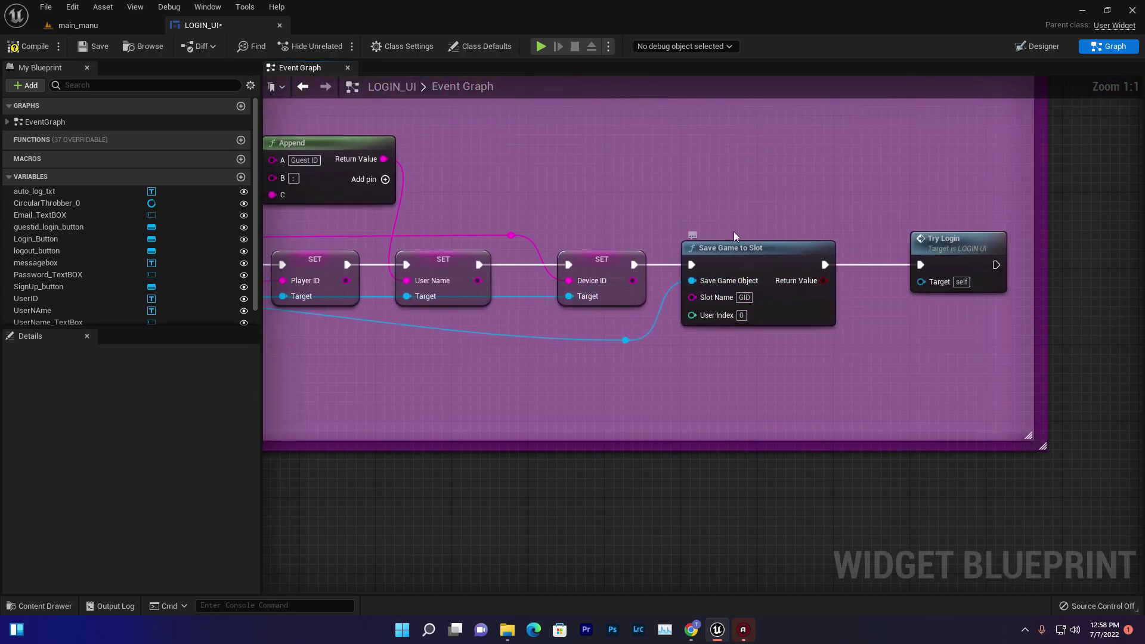
right_click_drag(292, 447, 663, 349)
right_click(673, 395)
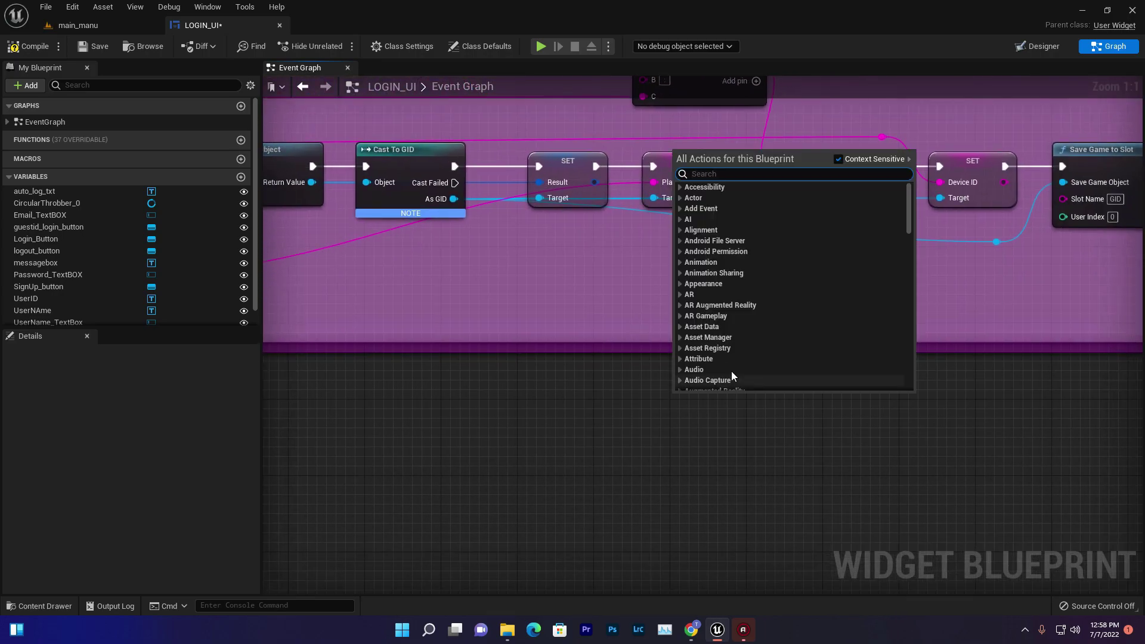
type("deal sa")
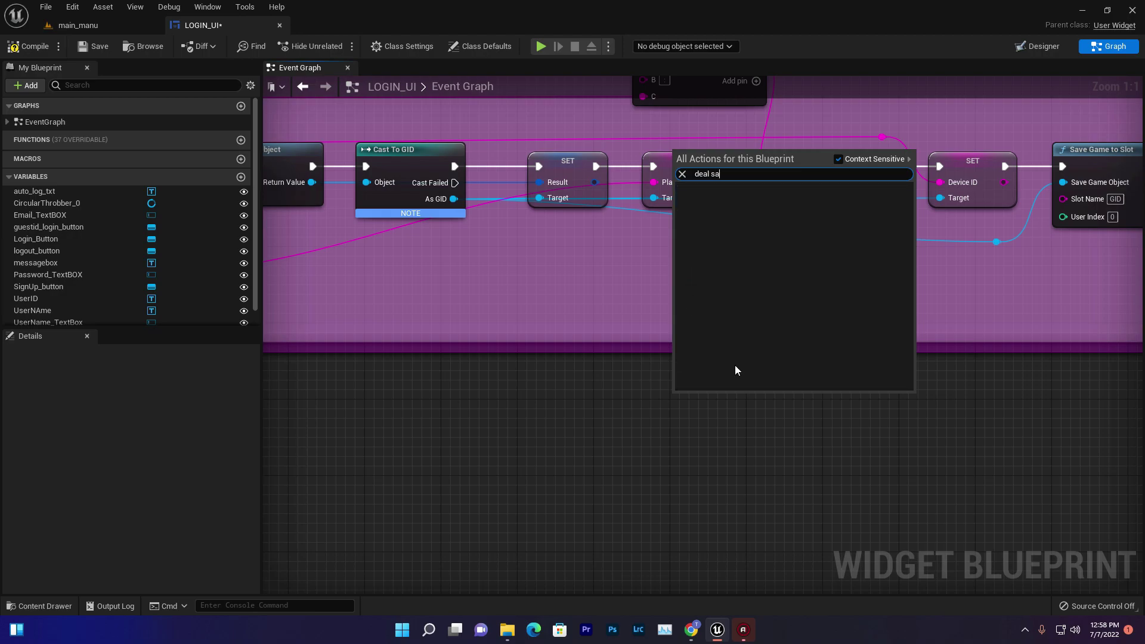
key("BackSpace")
key("BackSpace")
key("BackSpace")
key("BackSpace")
key("BackSpace")
key("BackSpace")
type("sel")
key("BackSpace")
key("BackSpace")
key("BackSpace")
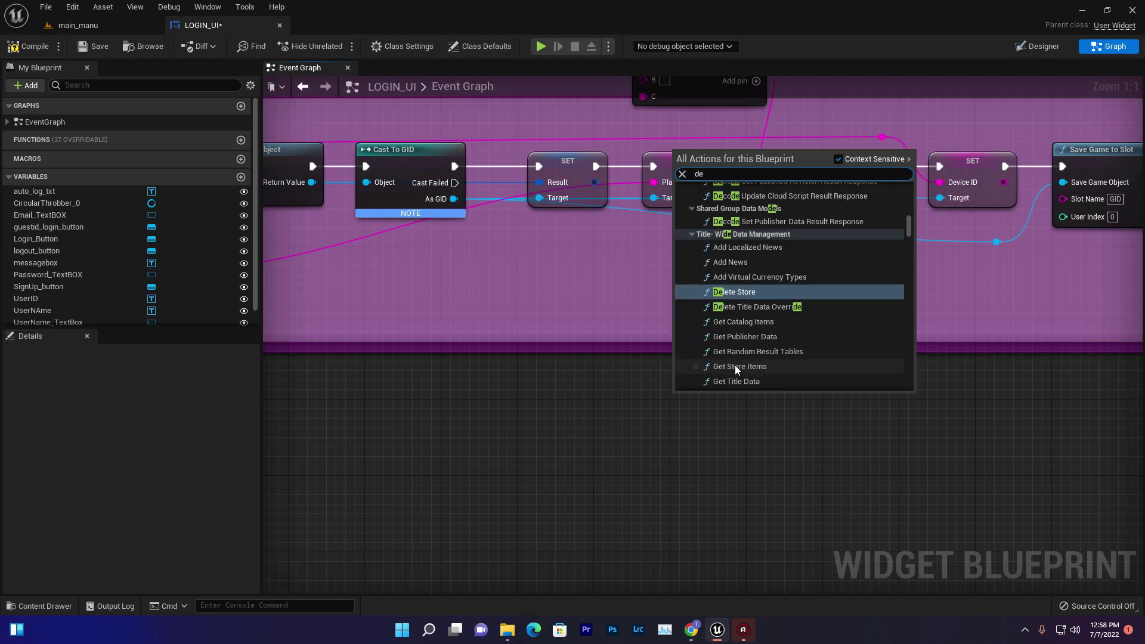
type("delet save")
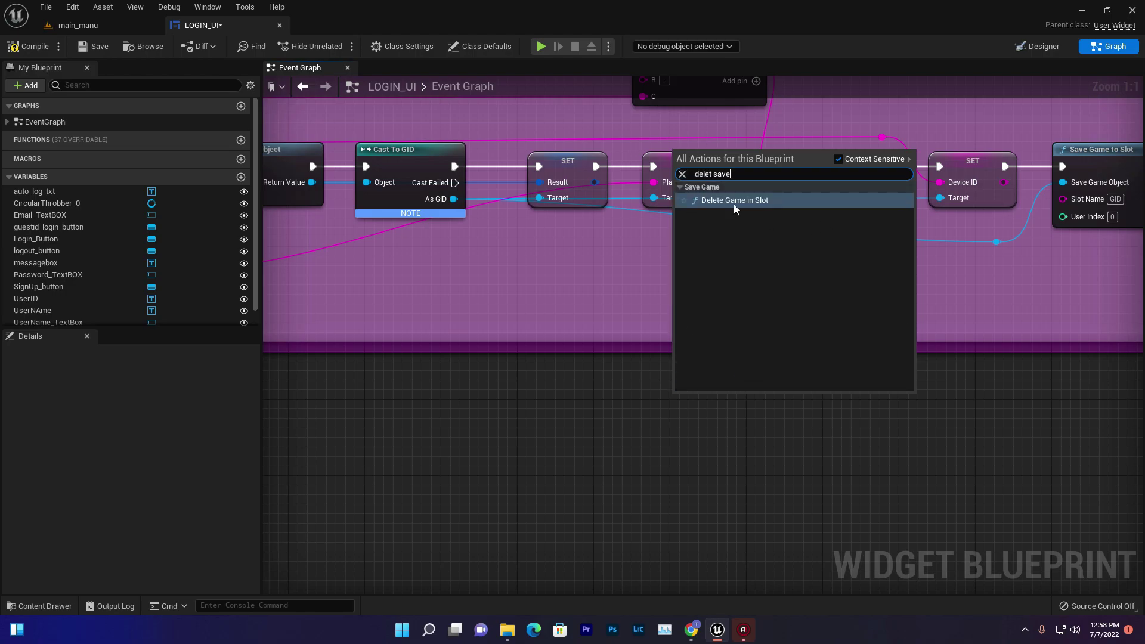
left_click(734, 201)
Set the Delete Game in Slot node's slot name to GID, copied from Save Game to Slot
right_click_drag(775, 408, 609, 385)
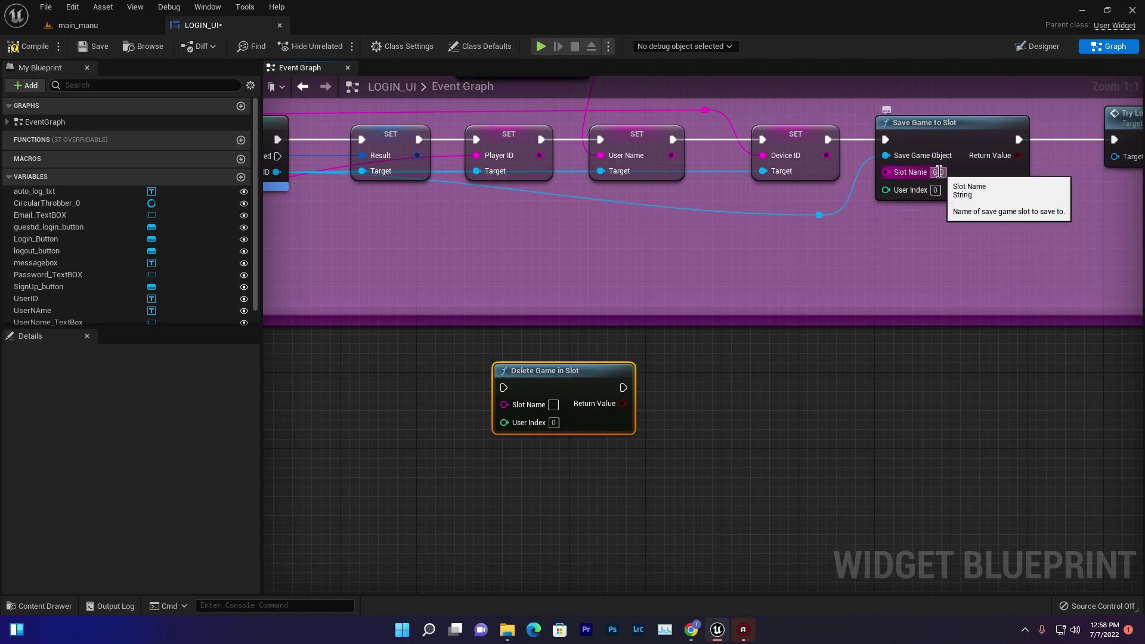
right_click(938, 173)
left_click(984, 285)
left_click(553, 404)
key("ctrl+v")
scroll(558, 340, "down", 3)
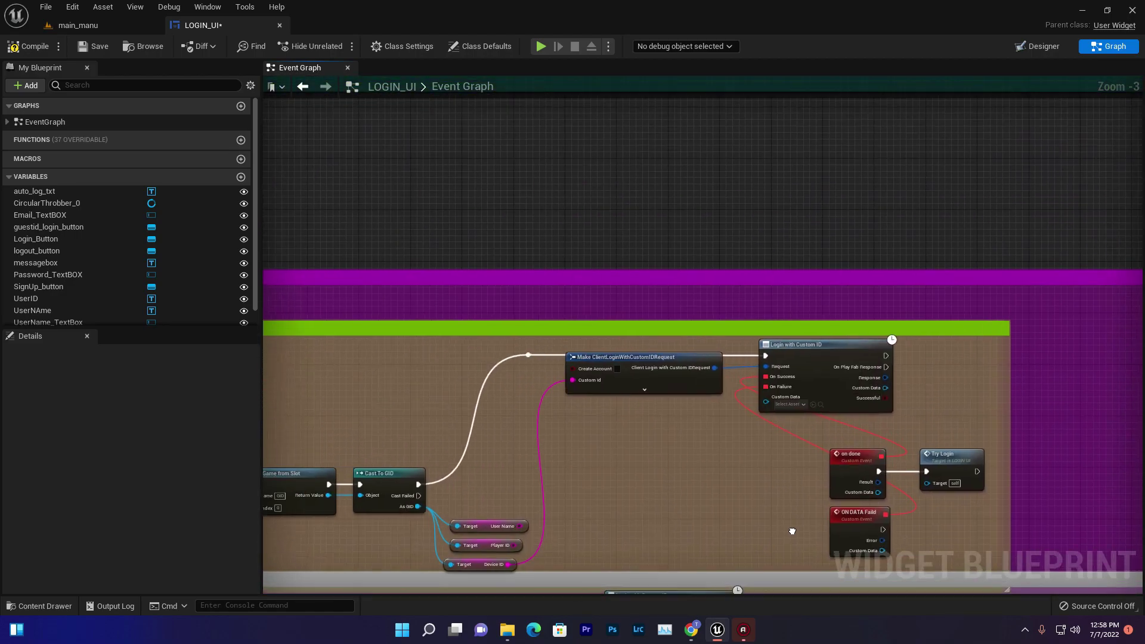
Review the Save Game and Load Game nodes and their save slot names
right_click_drag(752, 551, 632, 396)
scroll(631, 397, "down", 3)
scroll(512, 541, "up", 4)
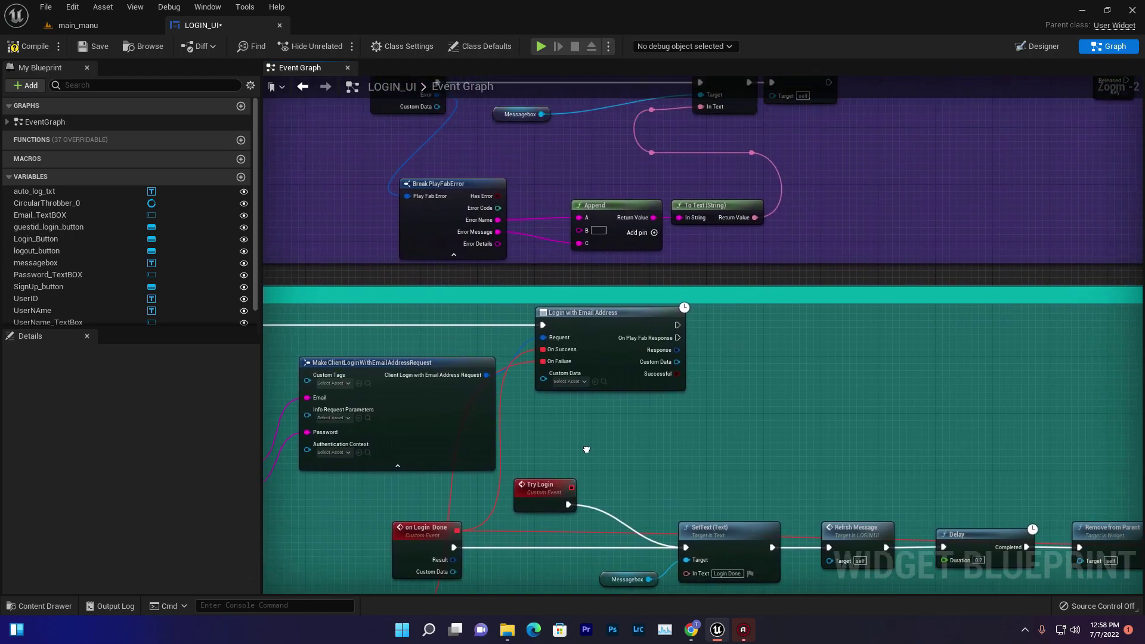
right_click_drag(512, 540, 309, 495)
scroll(685, 397, "up", 2)
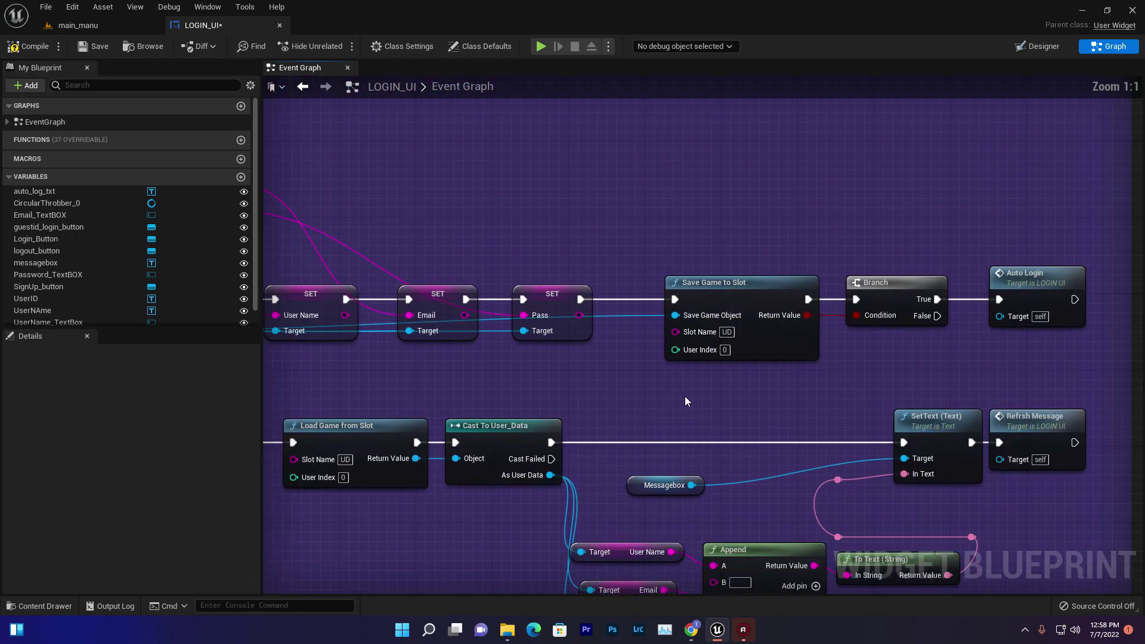
right_click(727, 332)
left_click(755, 386)
scroll(755, 386, "down", 3)
scroll(669, 458, "down", 3)
right_click_drag(670, 458, 649, 82)
scroll(549, 153, "up", 1)
scroll(550, 153, "up", 4)
Duplicate the Delete Game in Slot node and change the copy's Slot Name to UD
right_click(562, 262)
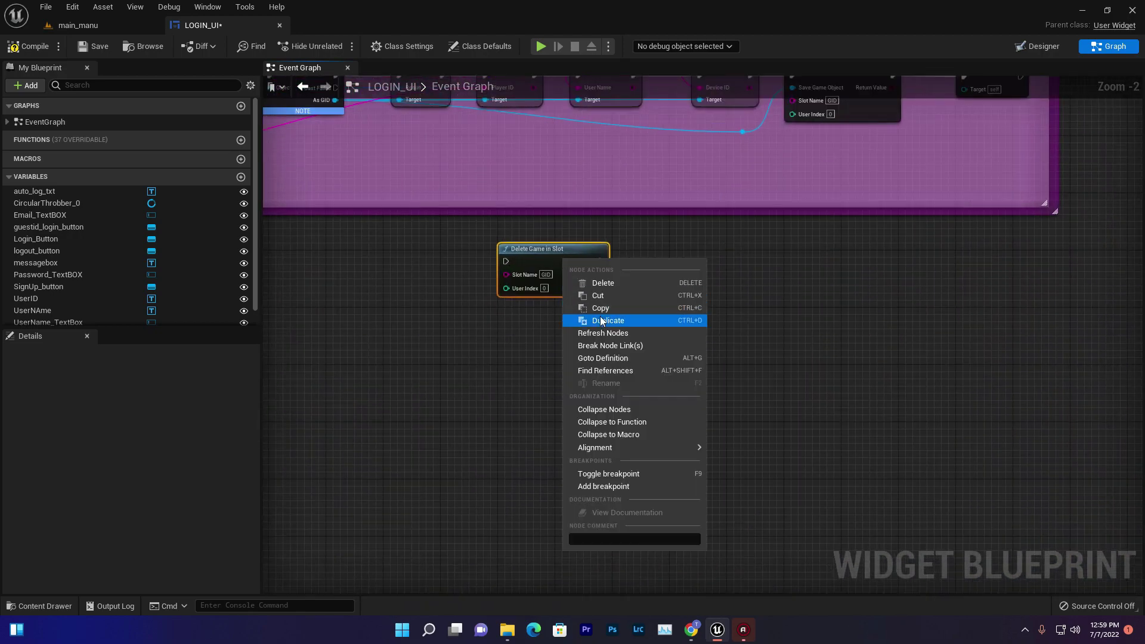
left_click(613, 320)
scroll(626, 295, "up", 2)
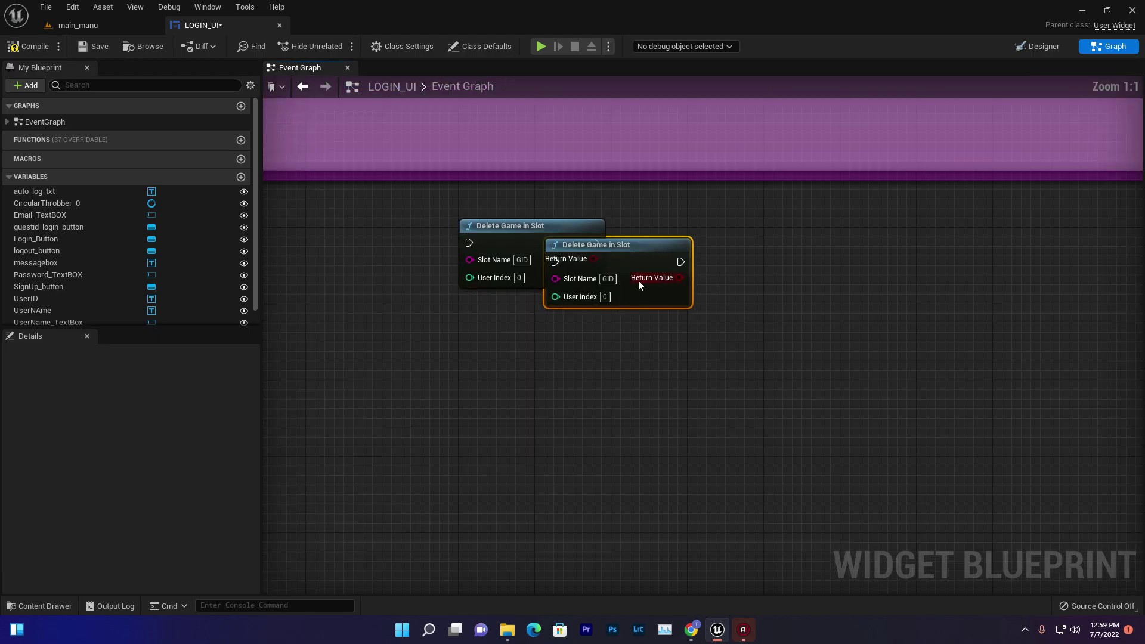
left_click(609, 277)
left_click_drag(700, 347, 654, 315)
key("Return")
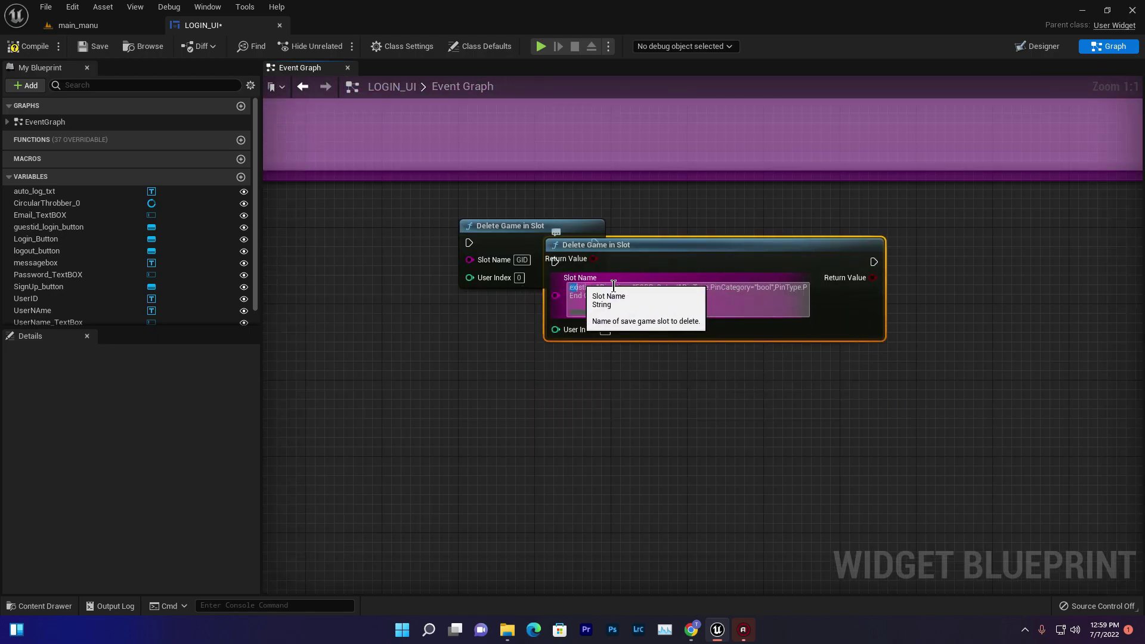
scroll(654, 315, "down", 2)
scroll(723, 406, "down", 3)
scroll(722, 408, "up", 3)
scroll(668, 223, "up", 2)
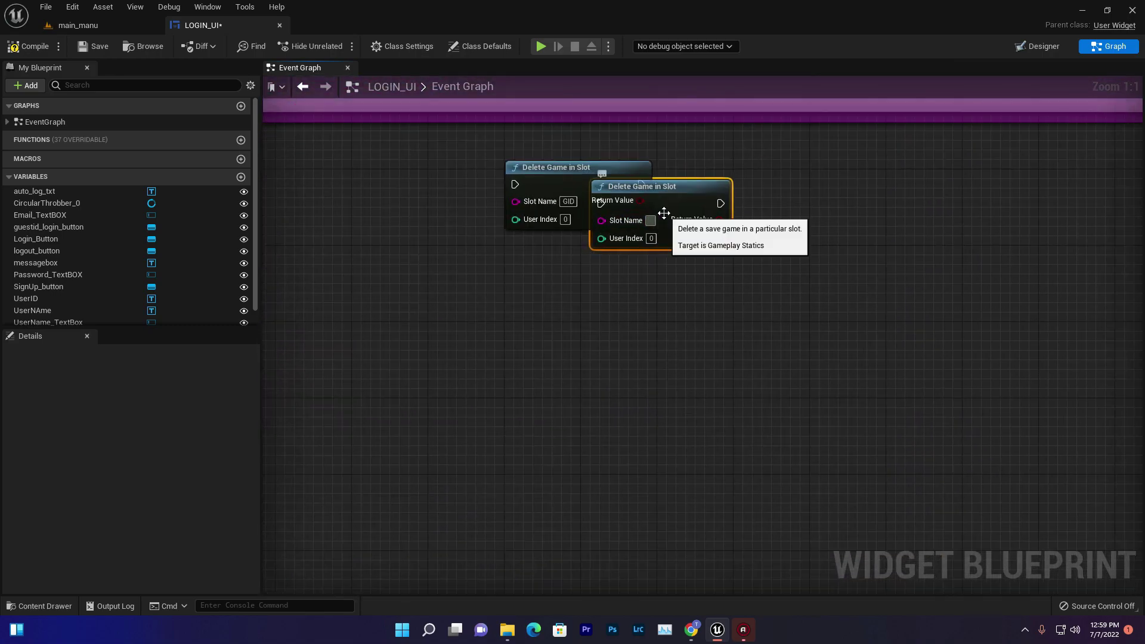
key("BackSpace")
key("BackSpace")
type("D")
Chain the GID delete into the UD delete and wire both after the logout On Pressed event
left_click_drag(645, 186, 767, 167)
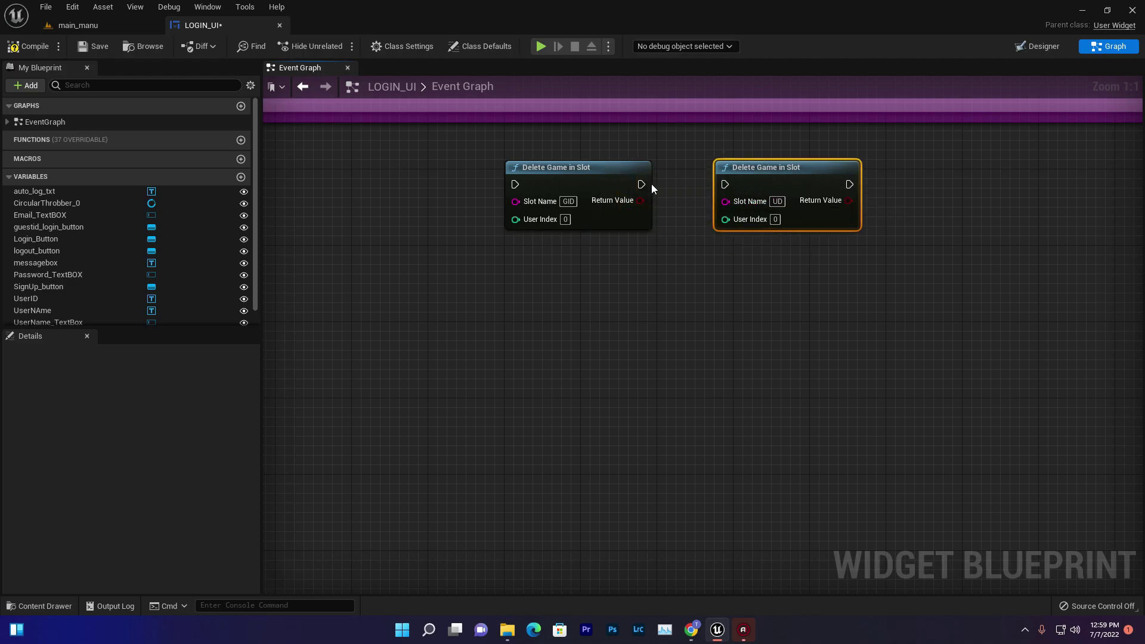
left_click_drag(646, 184, 725, 186)
scroll(725, 186, "down", 1)
scroll(722, 342, "down", 2)
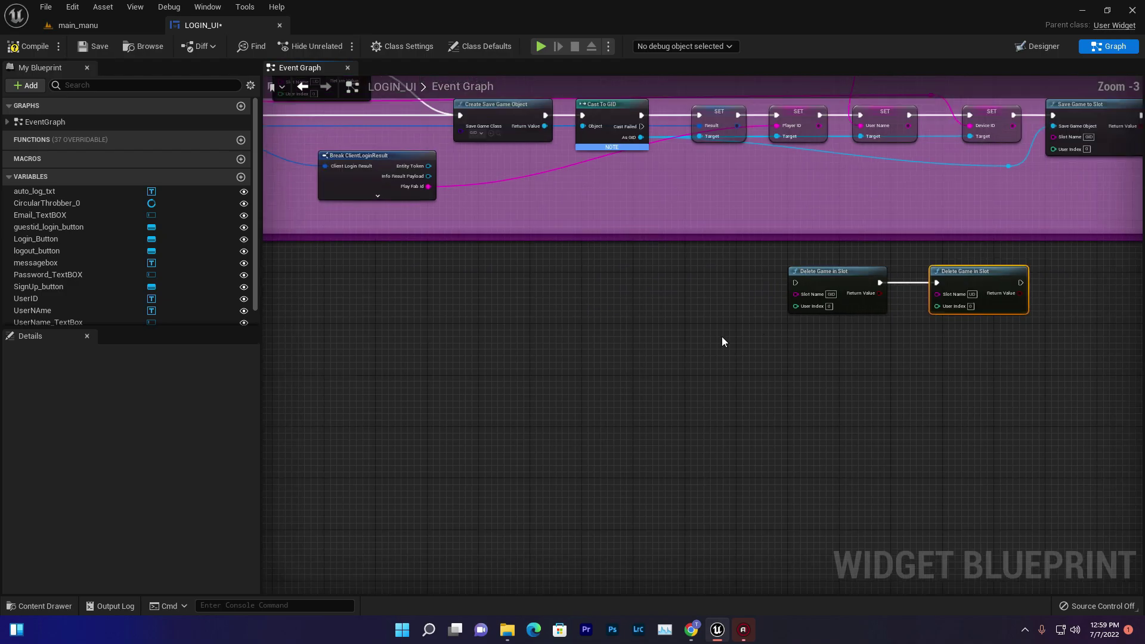
left_click_drag(722, 341, 952, 288)
left_click_drag(840, 291, 570, 319)
right_click_drag(301, 271, 490, 259)
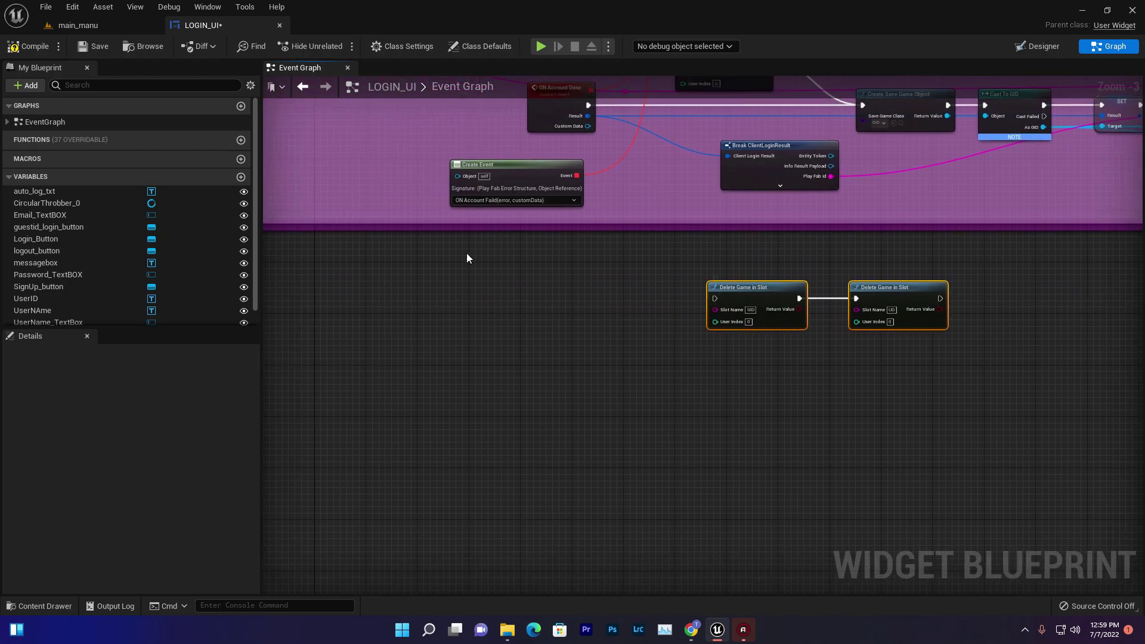
scroll(658, 302, "down", 4)
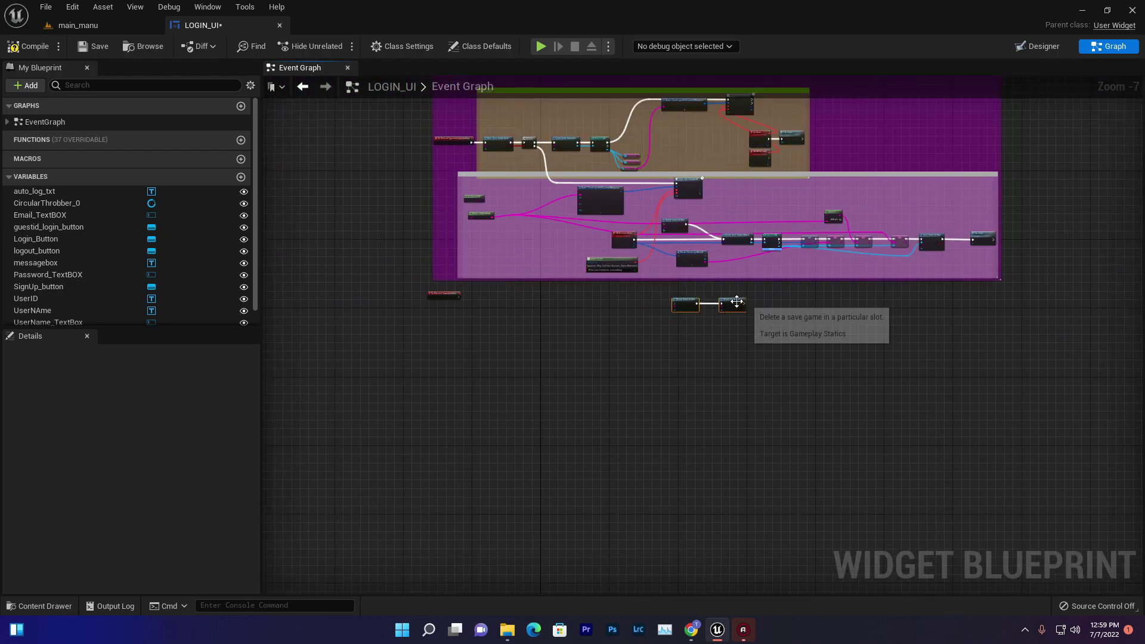
mouse_move(681, 301)
left_mouse_down()
mouse_move(489, 287)
mouse_move(665, 272)
left_mouse_up()
scroll(489, 287, "up", 7)
key("q")
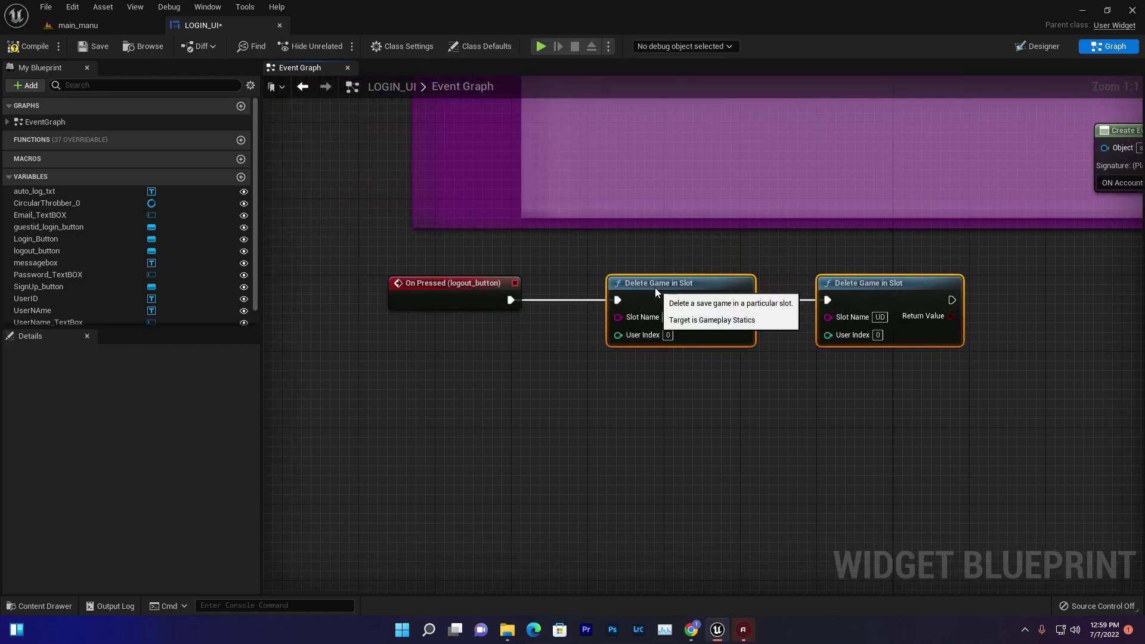
Add a Logout node after the UD Delete Game in Slot node
right_click_drag(655, 287, 446, 269)
right_click(795, 285)
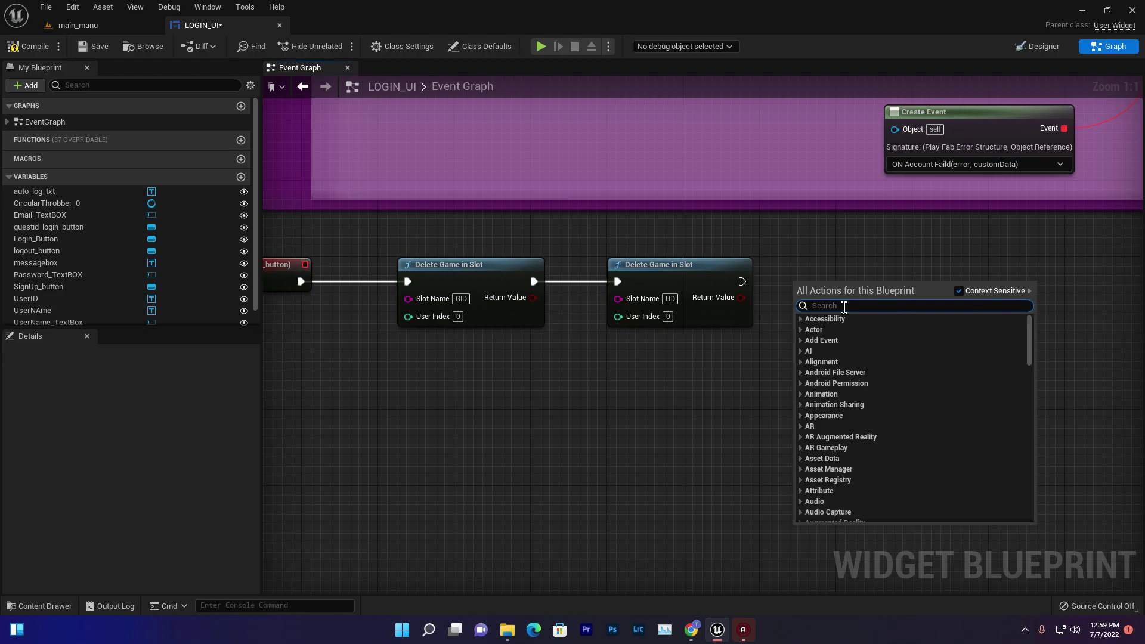
type("LOU")
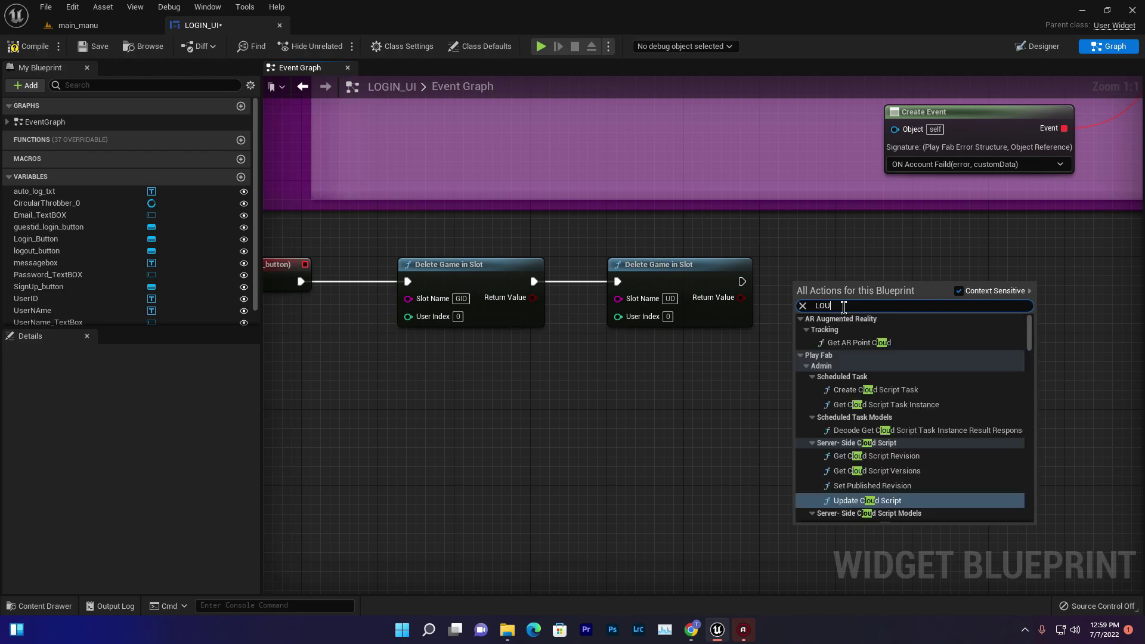
key("BackSpace")
type("GOU")
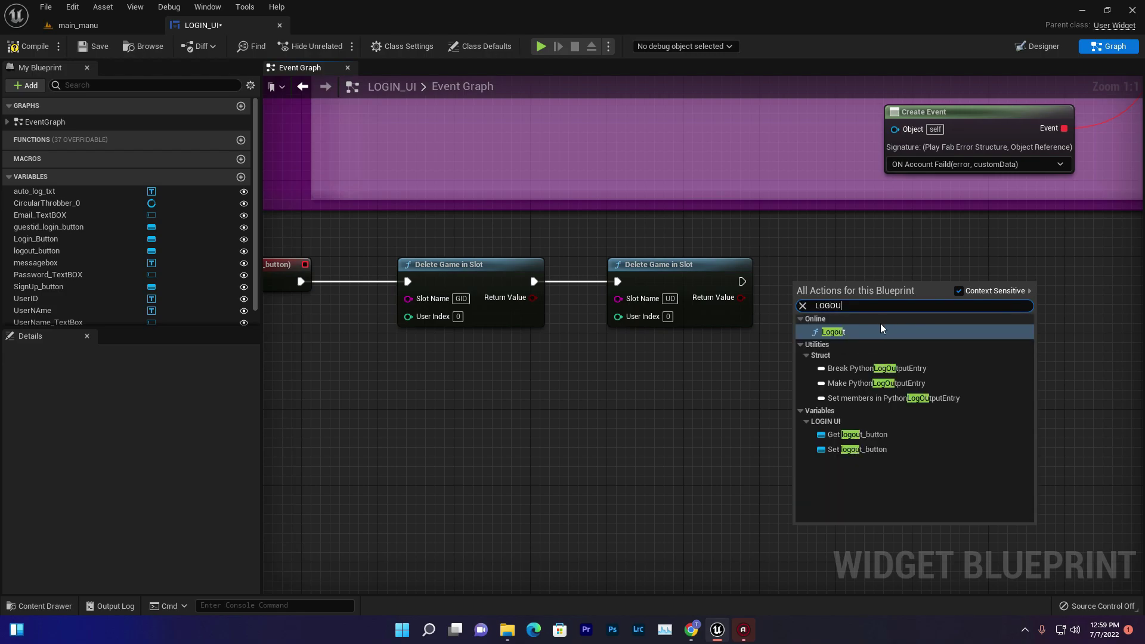
left_click(882, 330)
mouse_move(742, 282)
left_mouse_down()
mouse_move(802, 298)
mouse_move(773, 328)
mouse_move(811, 314)
mouse_move(676, 416)
left_mouse_up()
type("GET PLAYER")
Feed Logout's Player Controller pin from Get Player Controller, then compile and save LOGIN_UI
left_click(770, 263)
left_click_drag(743, 436, 669, 361)
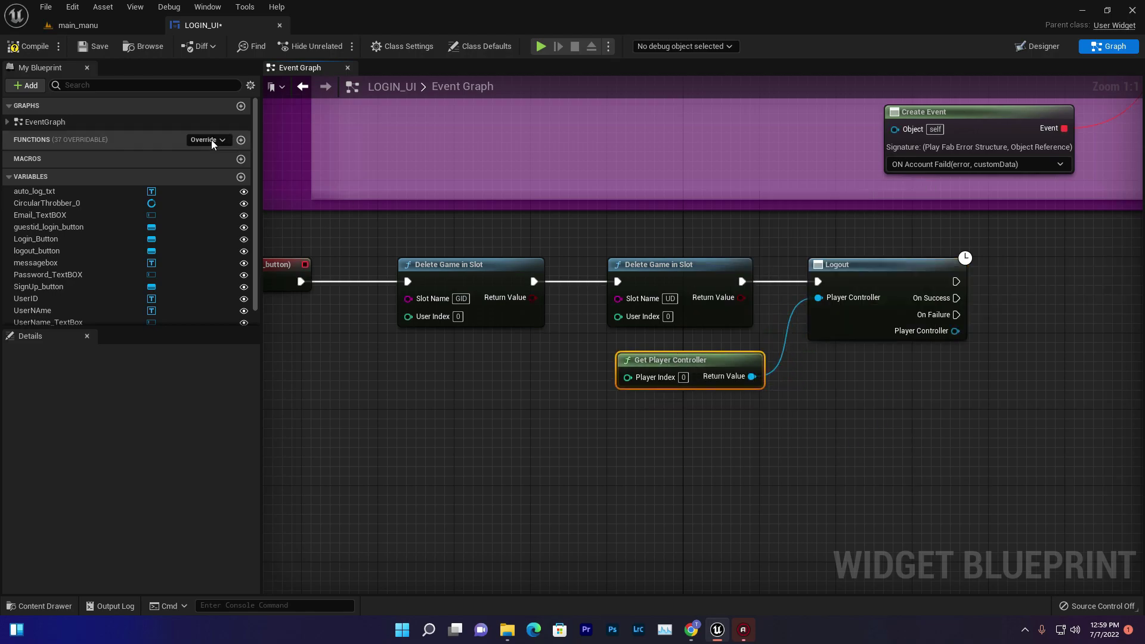
left_click(48, 51)
scroll(620, 423, "down", 2)
scroll(516, 406, "up", 2)
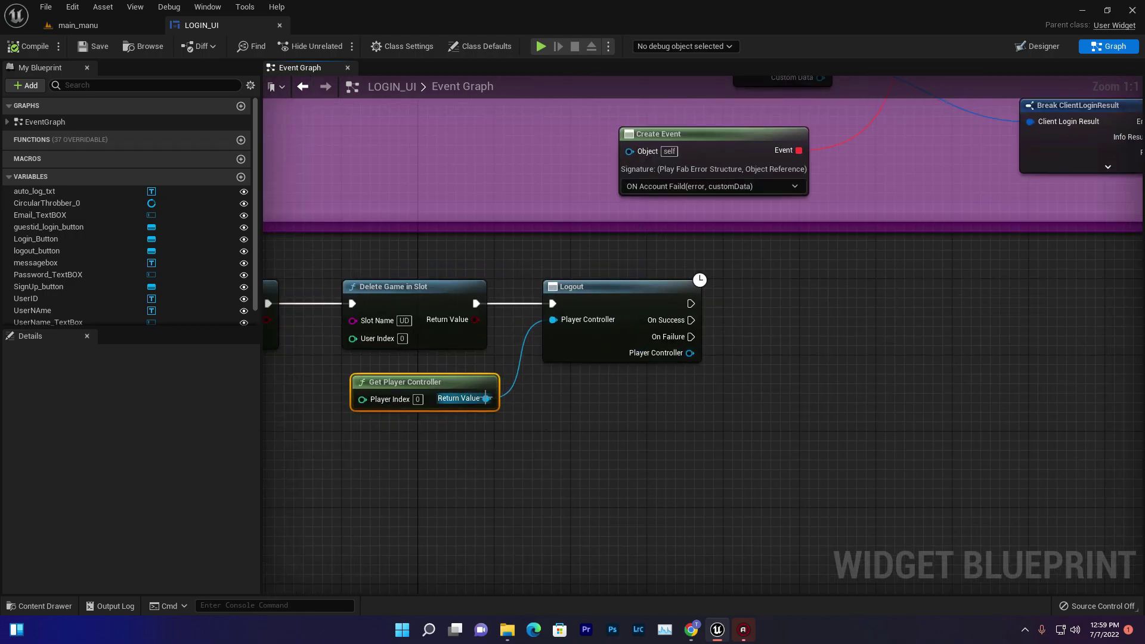
scroll(648, 440, "down", 2)
right_click_drag(648, 441, 904, 438)
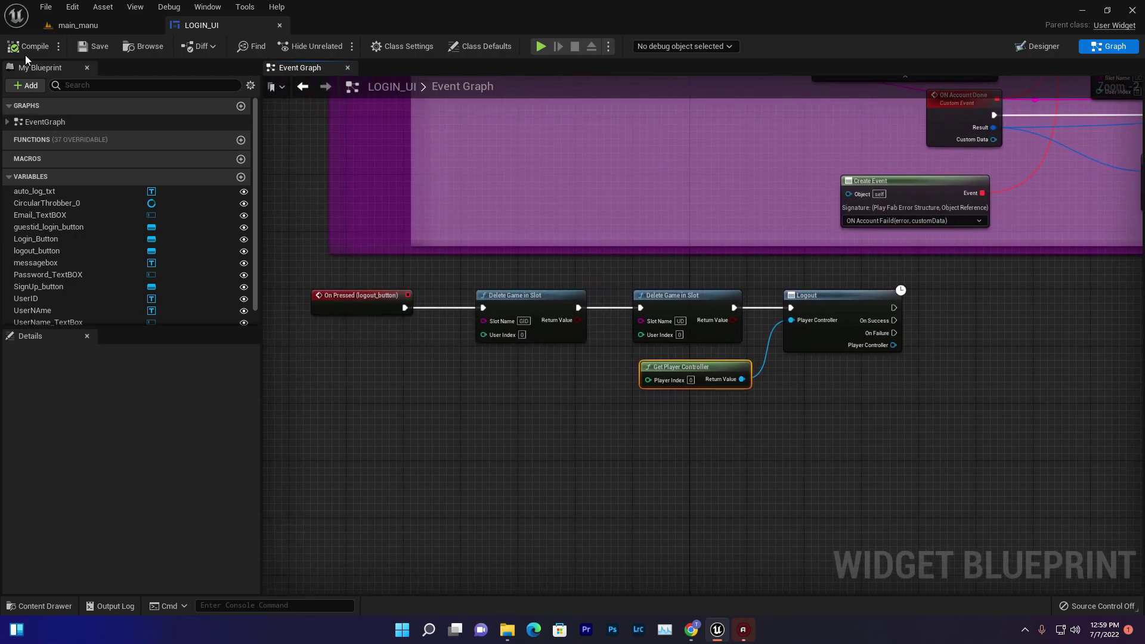
Break the Refrsh Message link to the Delay in the Try Login chain, then return to main_manu
left_click(111, 27)
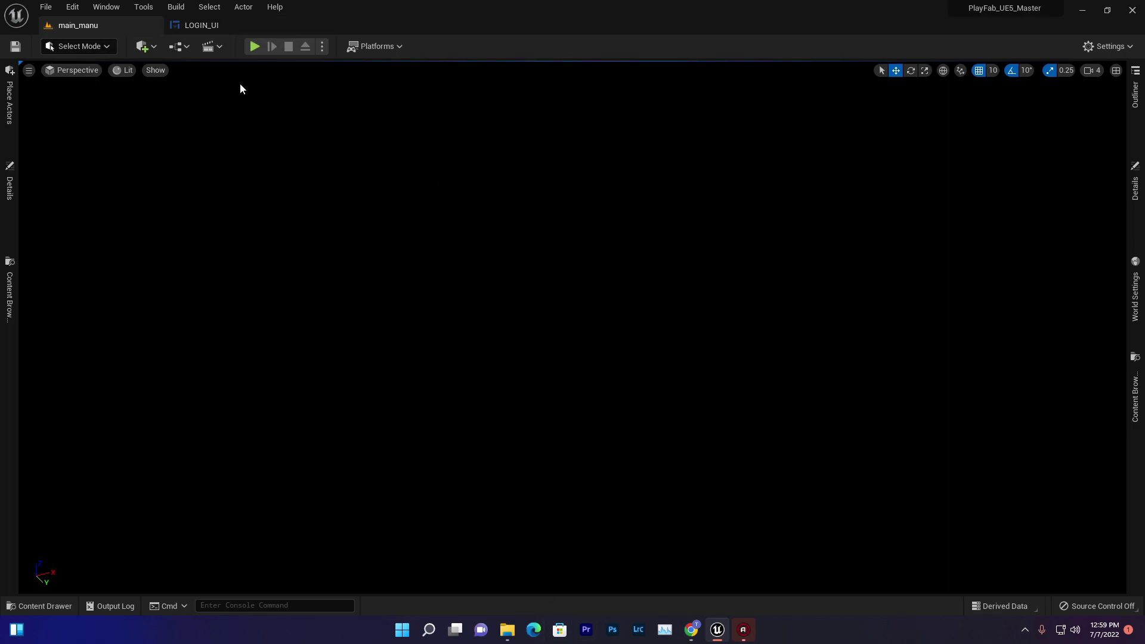
left_click(201, 25)
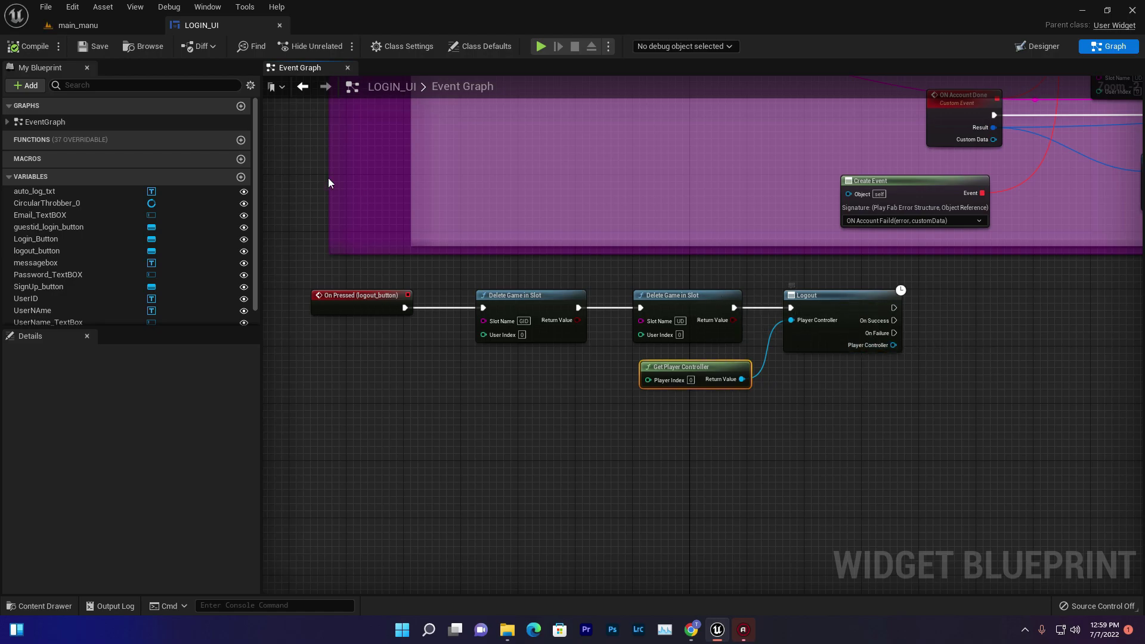
right_click_drag(906, 310, 803, 242)
scroll(803, 243, "down", 4)
scroll(748, 278, "up", 1)
scroll(644, 359, "up", 1)
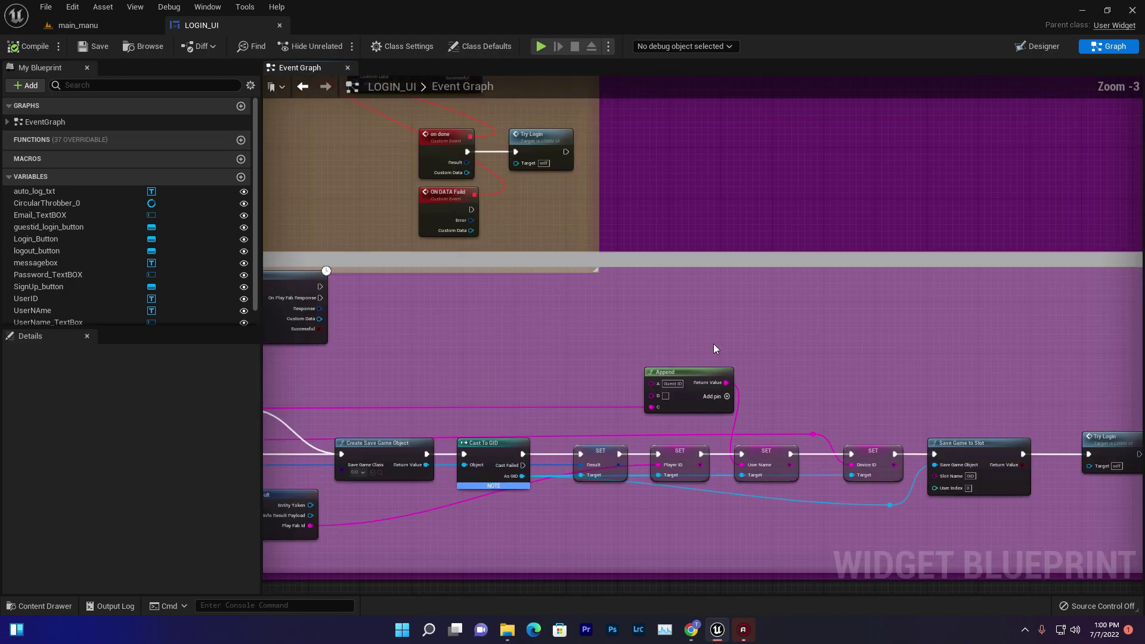
scroll(716, 344, "up", 1)
scroll(454, 336, "down", 1)
scroll(520, 315, "down", 2)
scroll(645, 368, "up", 3)
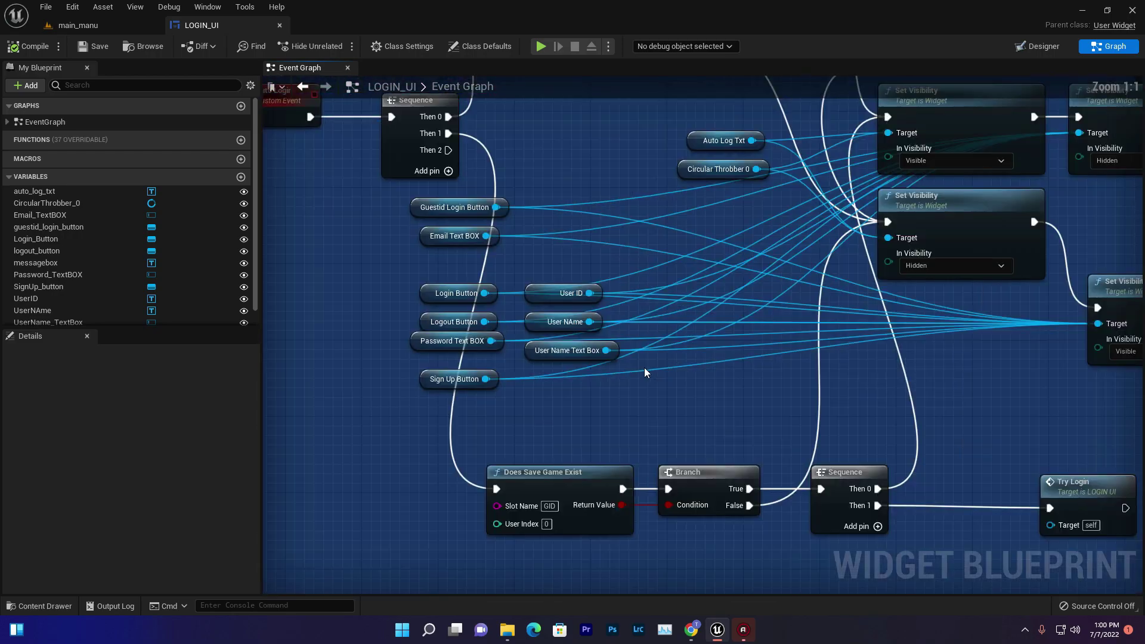
scroll(729, 549, "up", 1)
mouse_move(730, 544)
right_mouse_down()
mouse_move(701, 391)
mouse_move(594, 299)
mouse_move(699, 281)
right_mouse_up()
right_click_drag(742, 241, 796, 230)
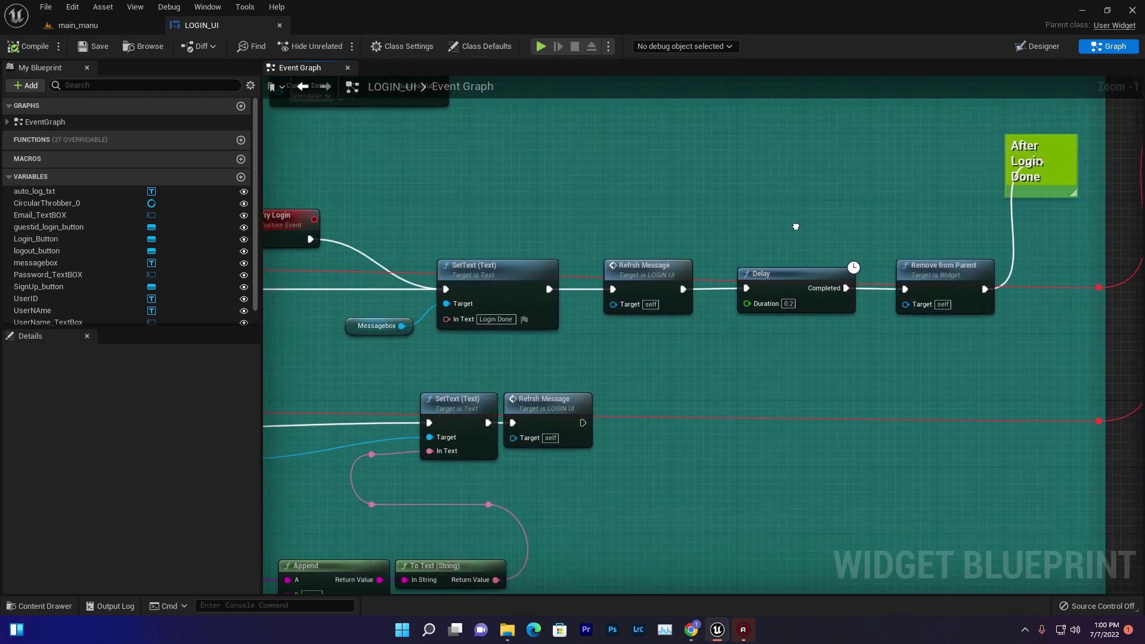
left_click(687, 288, "alt")
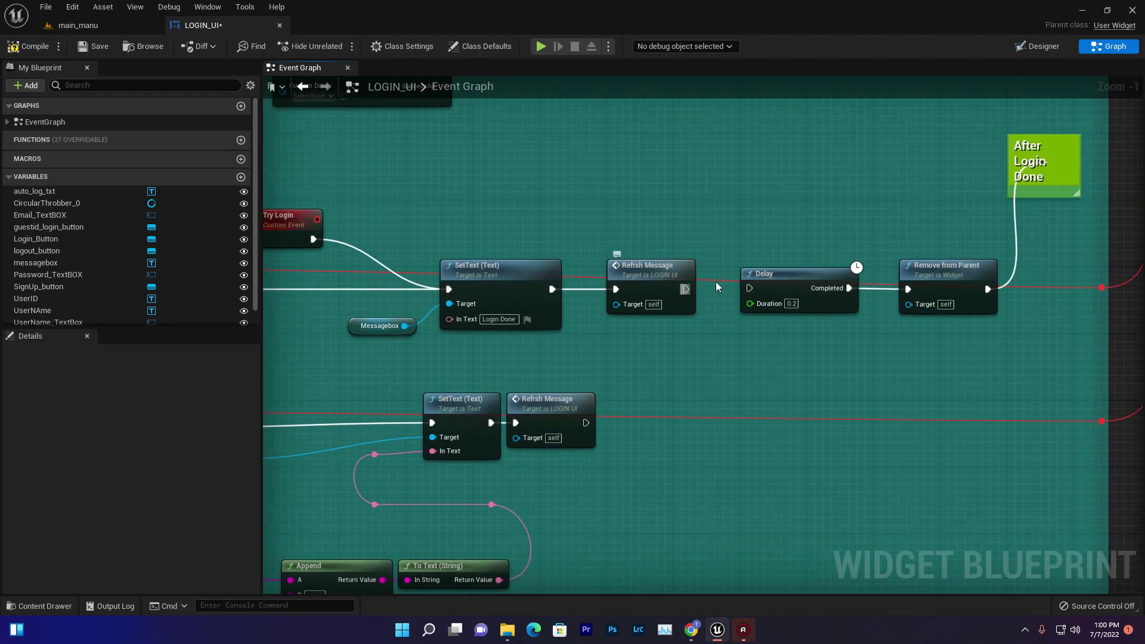
left_click(78, 26)
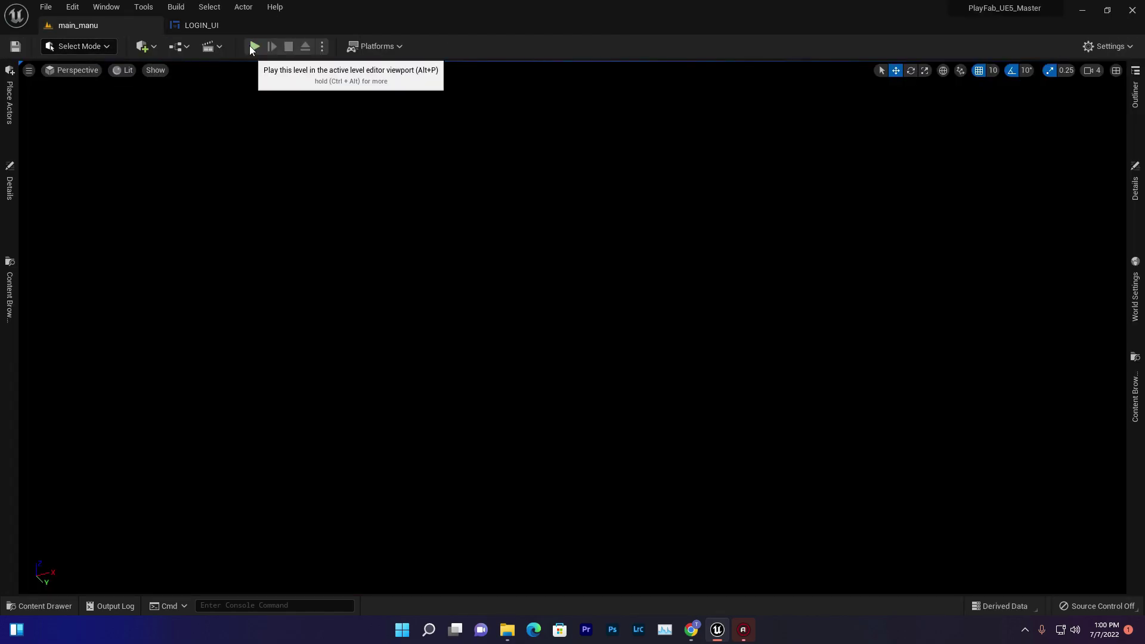
Confirm the SaveGames folder has no saves, then start a new PIE session of main_manu
left_click(254, 47)
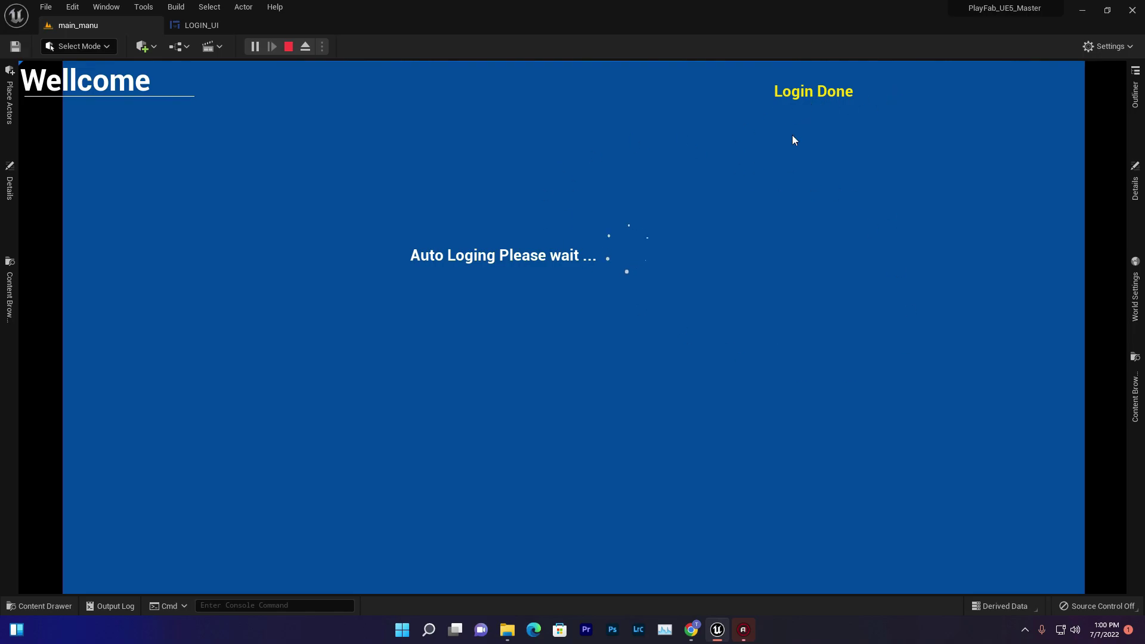
left_click(291, 48)
left_click(255, 46)
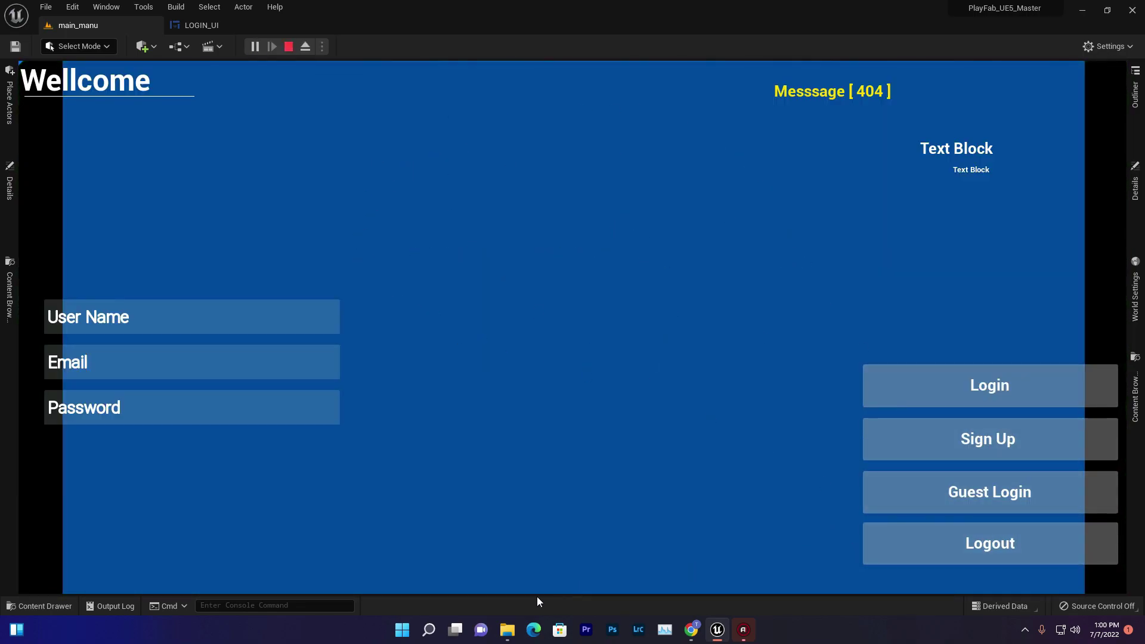
left_click(507, 630)
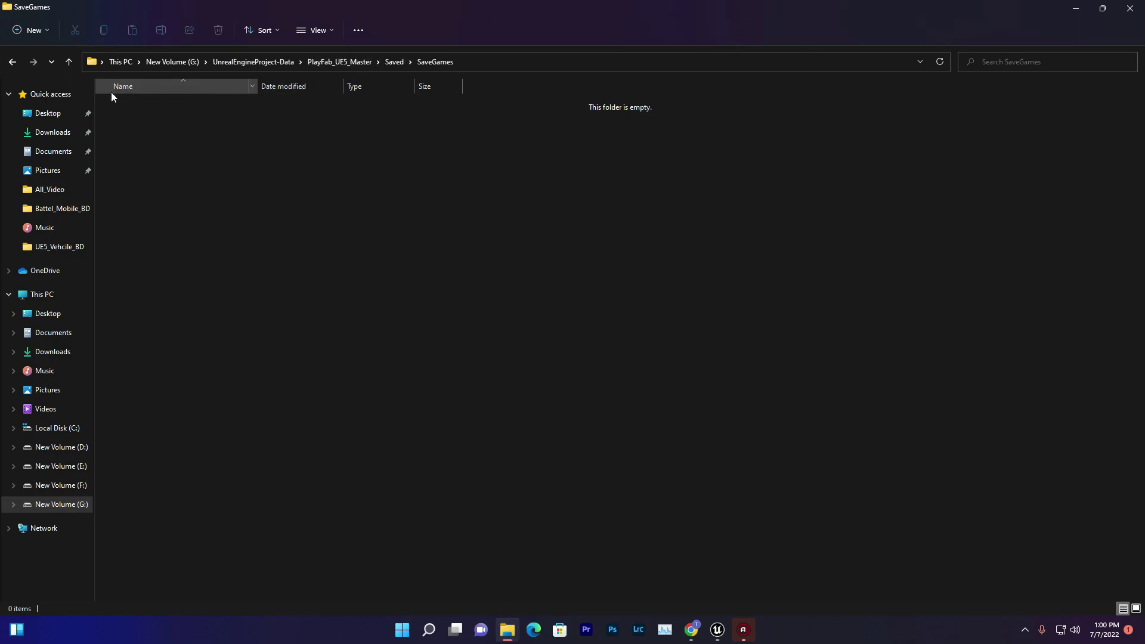
left_click(1076, 8)
left_click(288, 46)
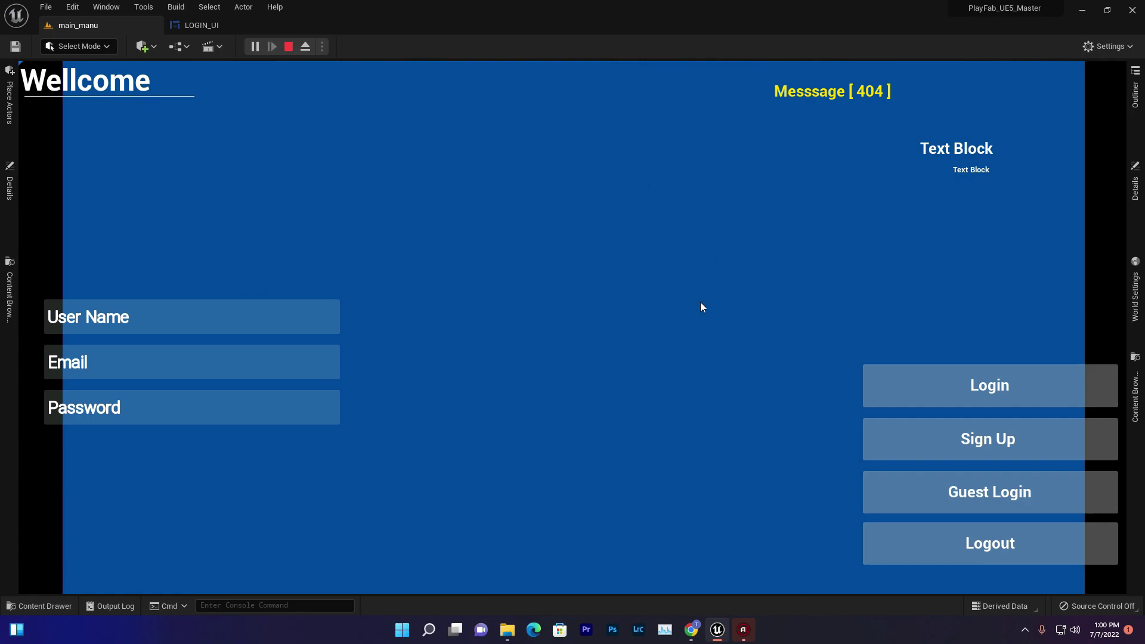
Log in during PIE with a test User Name, Email and Password, submitting twice
left_click(159, 327)
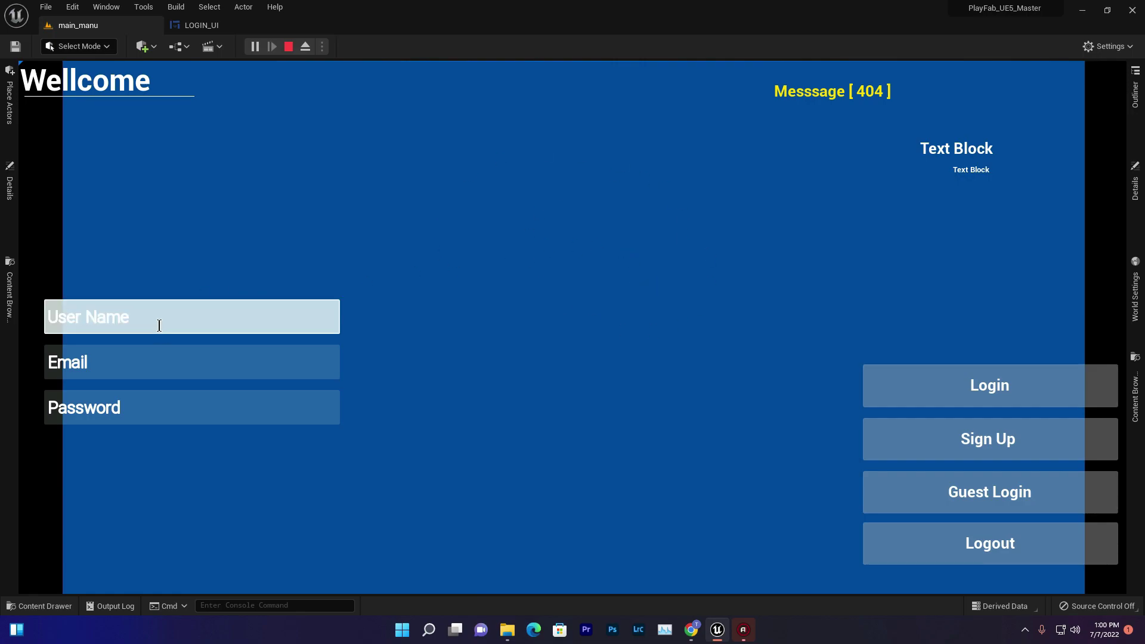
type("sazzad")
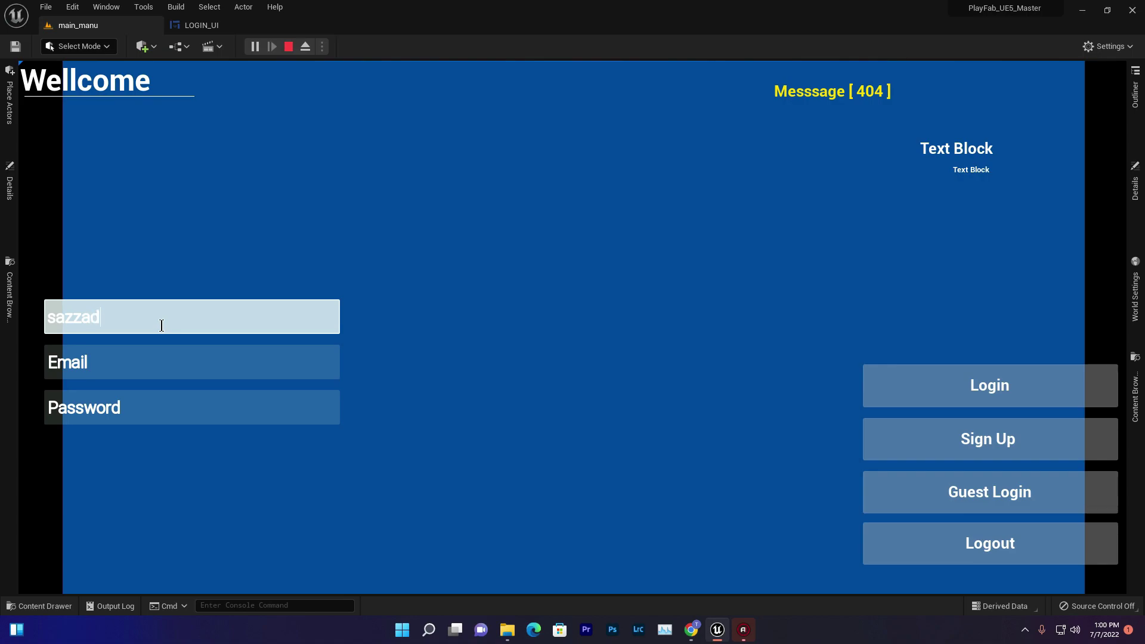
left_click(107, 371)
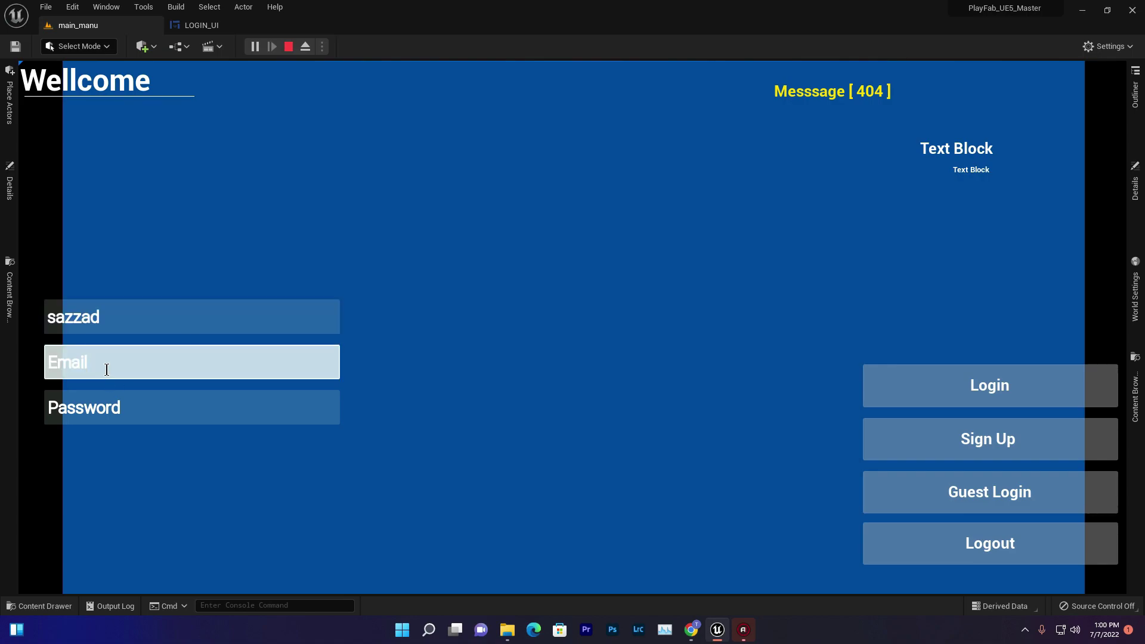
left_click(108, 404)
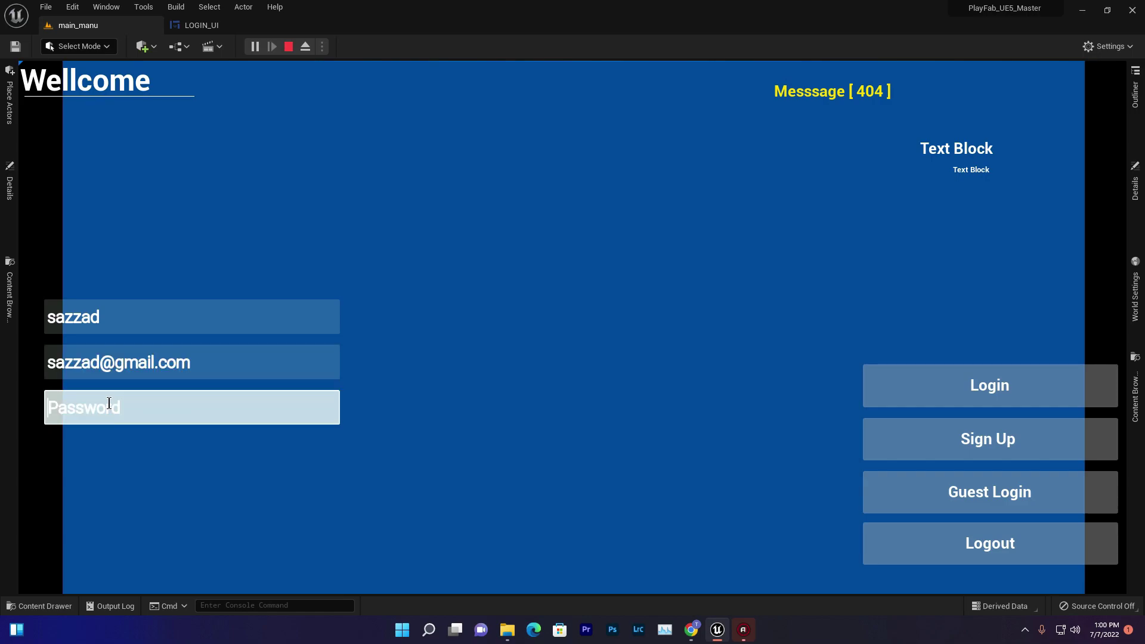
left_click(992, 395)
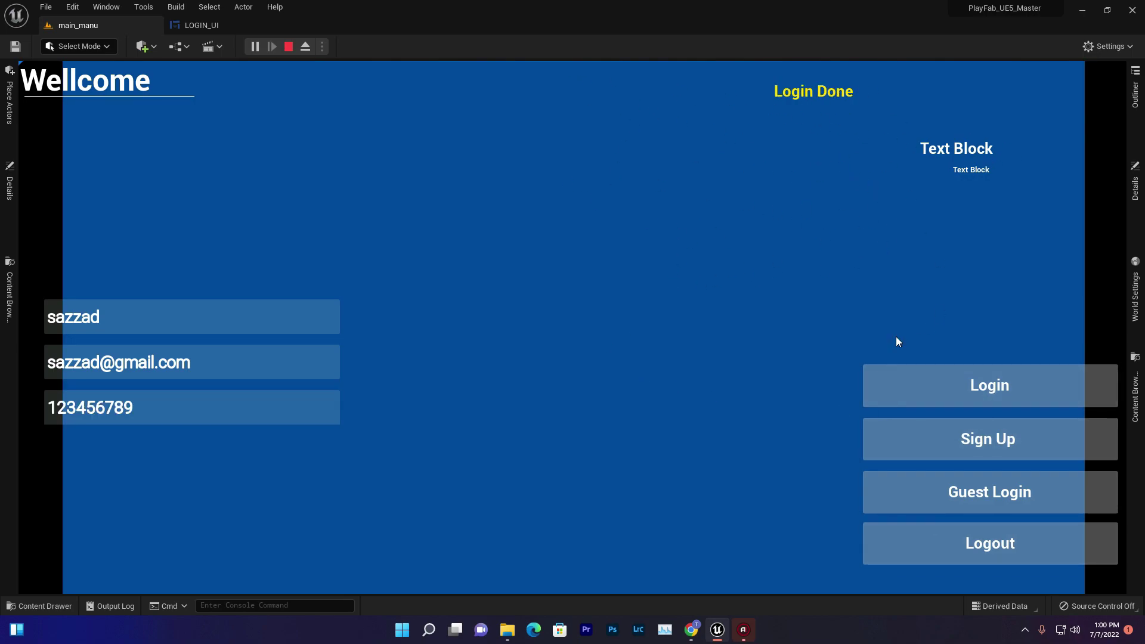
left_click(923, 377)
Restart the play session once, then end it with Esc
key("Escape")
left_click(264, 47)
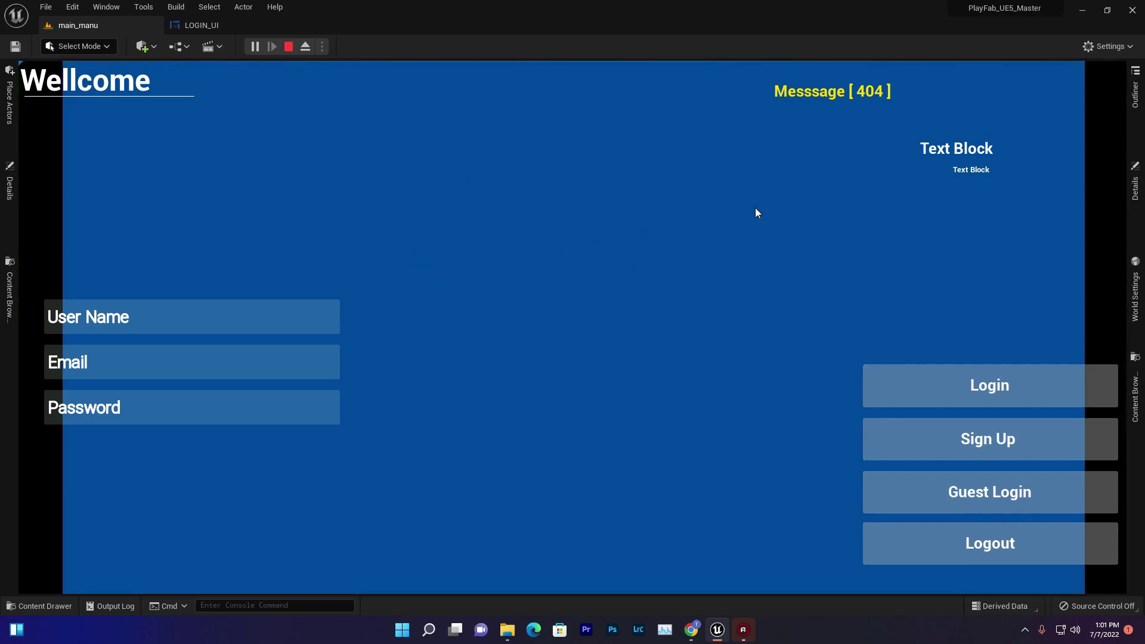
key("Escape")
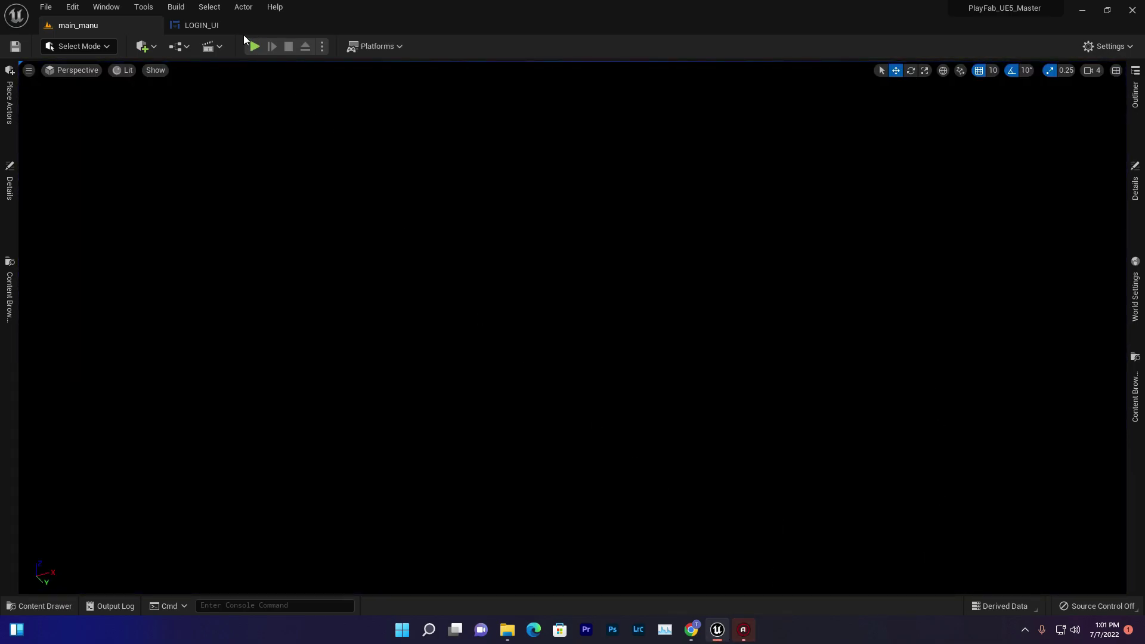
Insert a Sequence node off the on Login Done event's exec pin
left_click(202, 25)
scroll(523, 265, "down", 3)
scroll(433, 315, "up", 1)
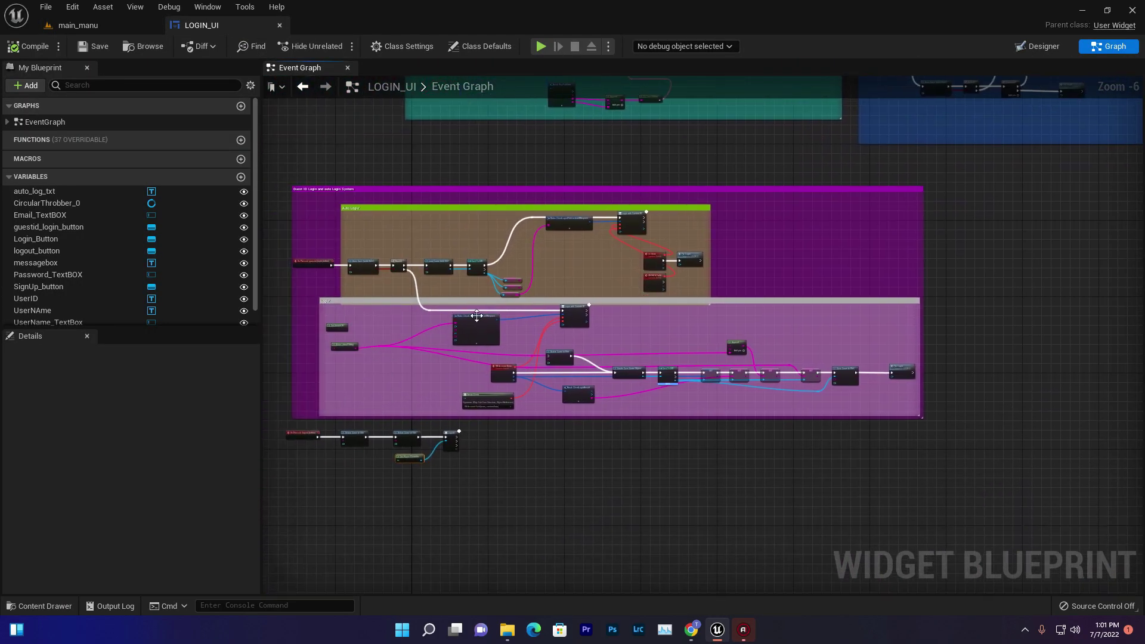
right_click_drag(433, 315, 537, 429)
scroll(538, 429, "up", 2)
mouse_move(537, 359)
right_mouse_down()
mouse_move(480, 423)
mouse_move(573, 273)
mouse_move(627, 376)
right_mouse_up()
scroll(573, 272, "up", 1)
scroll(722, 328, "up", 2)
scroll(722, 327, "up", 1)
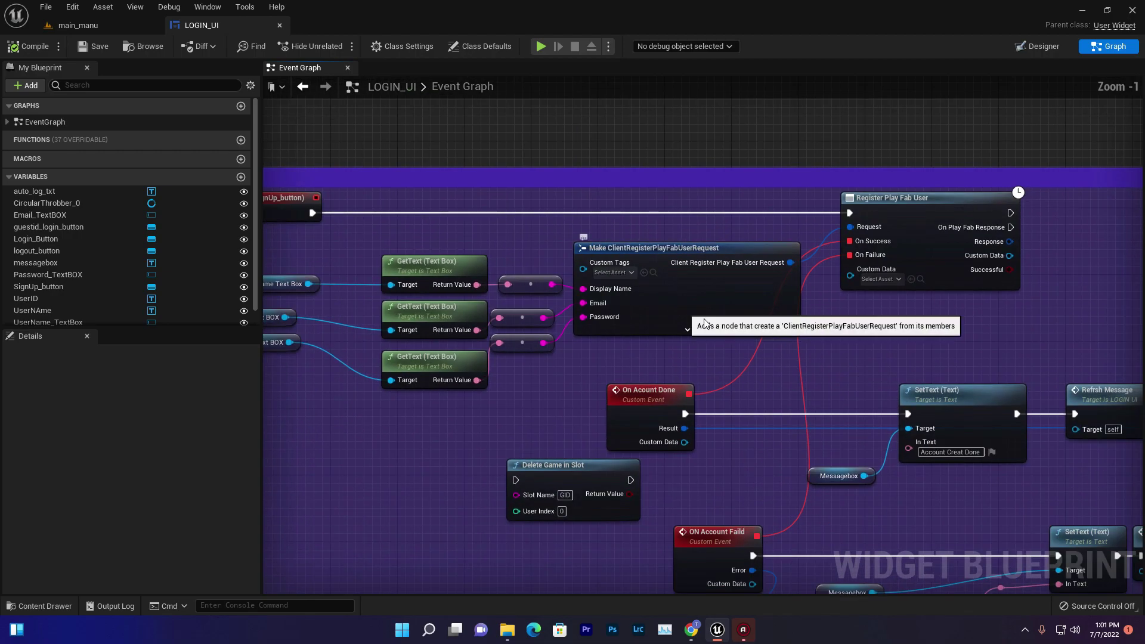
mouse_move(722, 327)
right_mouse_down()
mouse_move(650, 363)
mouse_move(720, 387)
mouse_move(445, 242)
mouse_move(731, 349)
right_mouse_up()
scroll(651, 361, "down", 3)
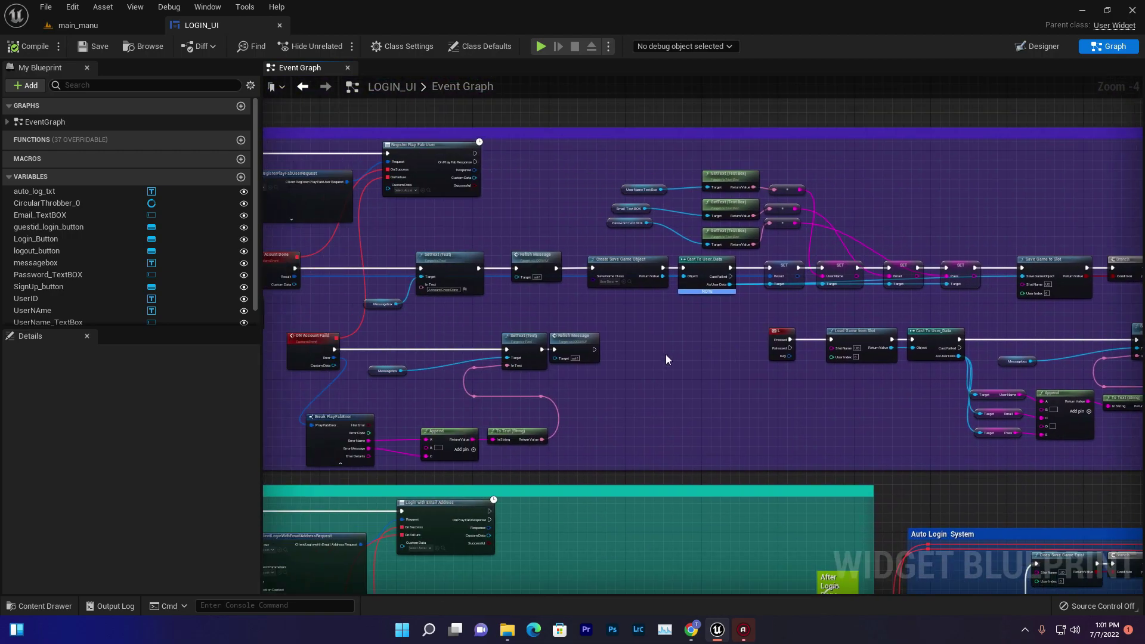
scroll(669, 343, "up", 1)
right_click_drag(800, 330, 745, 89)
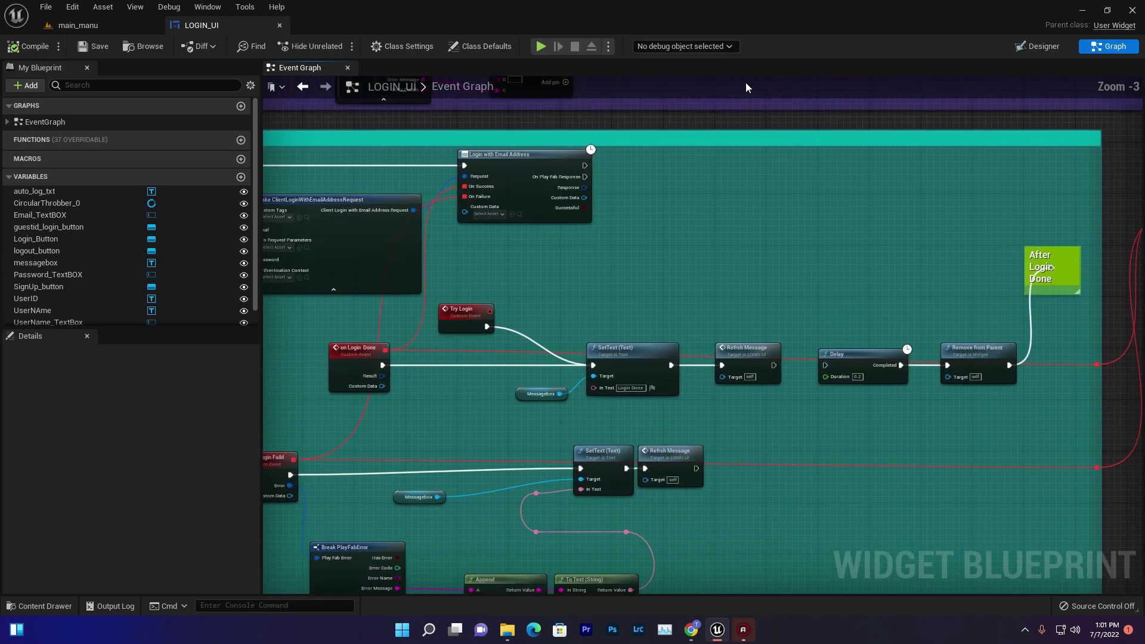
scroll(792, 308, "up", 1)
scroll(811, 266, "up", 1)
right_click_drag(359, 328, 685, 276)
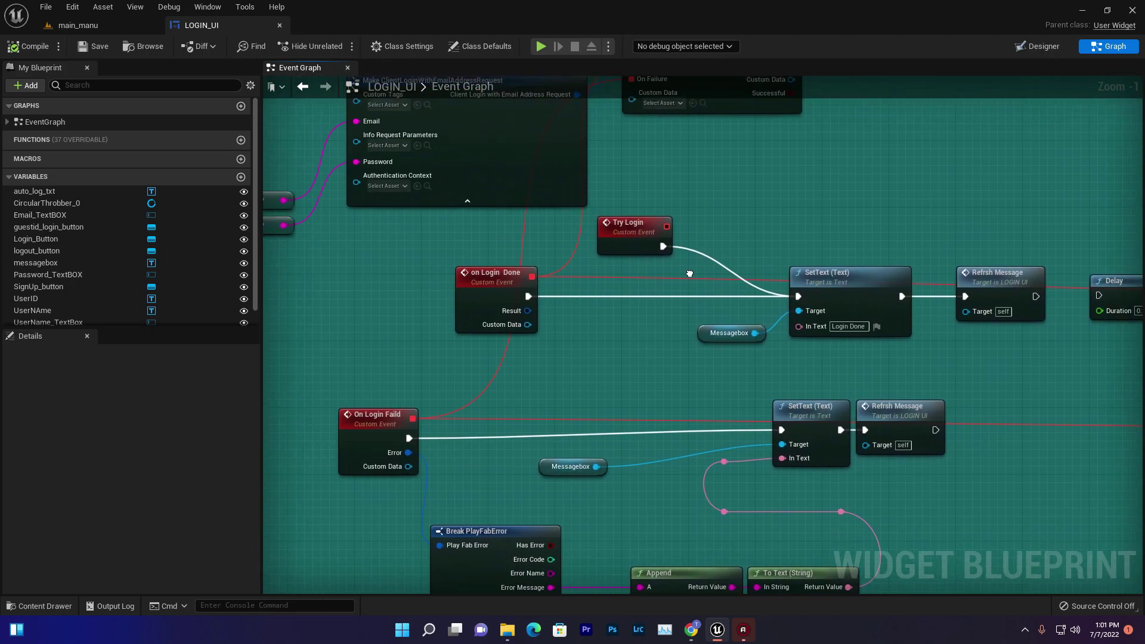
left_click(532, 304)
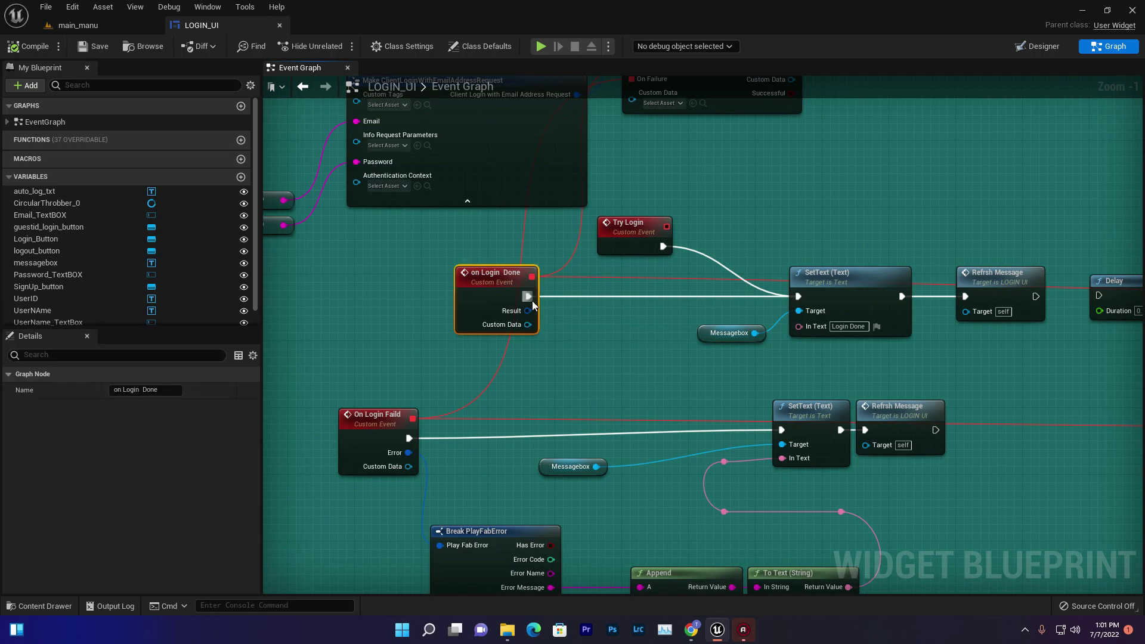
left_click_drag(529, 296, 580, 298)
type("seq")
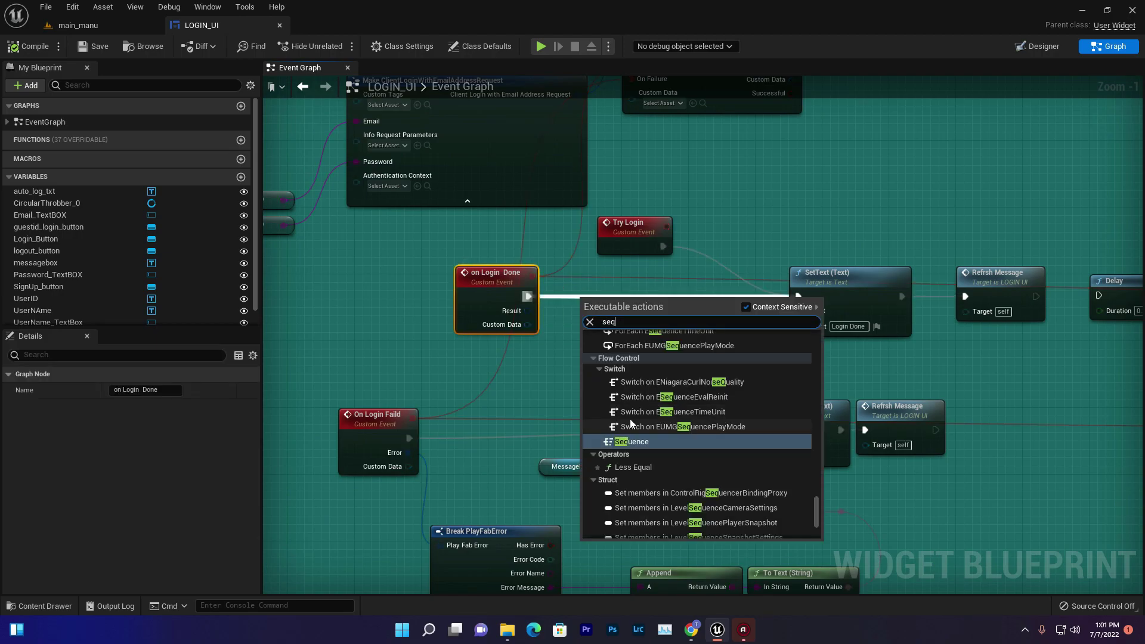
left_click(628, 444)
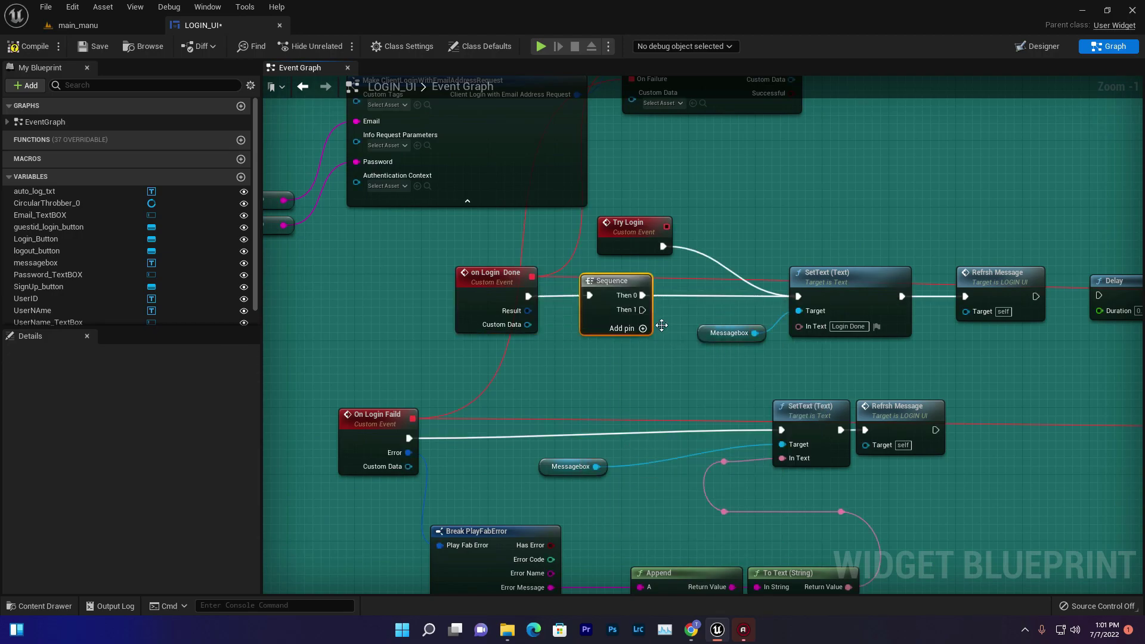
scroll(682, 329, "down", 5)
Marquee-select the save-game node chain in the Auto Login System group
right_click_drag(547, 317, 709, 187)
scroll(634, 338, "up", 2)
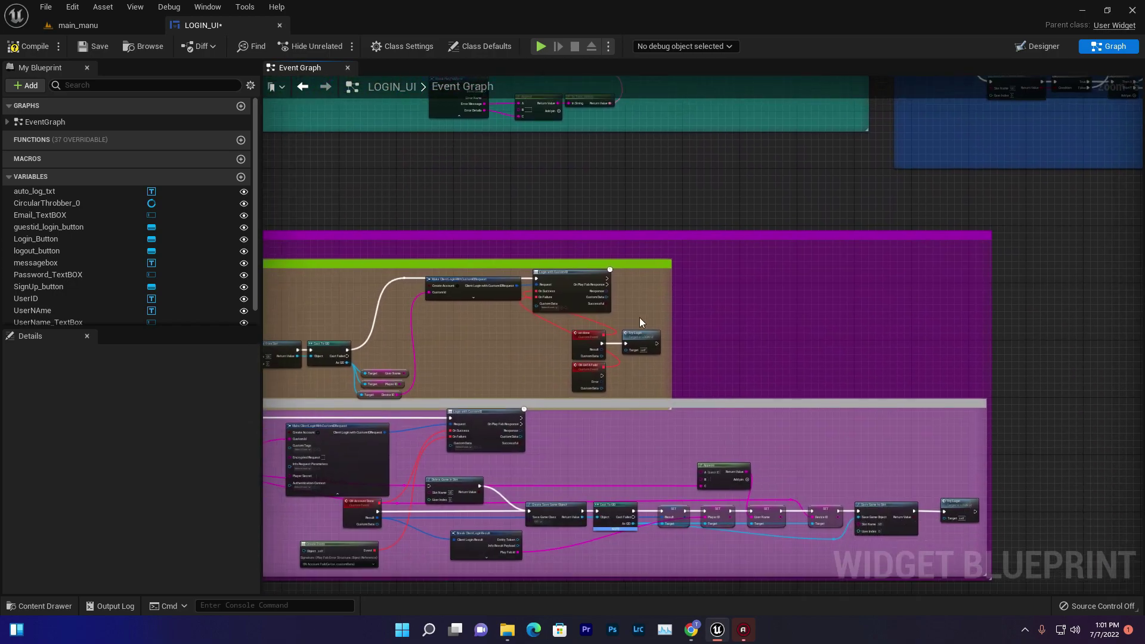
right_click_drag(635, 338, 629, 293)
scroll(629, 293, "down", 4)
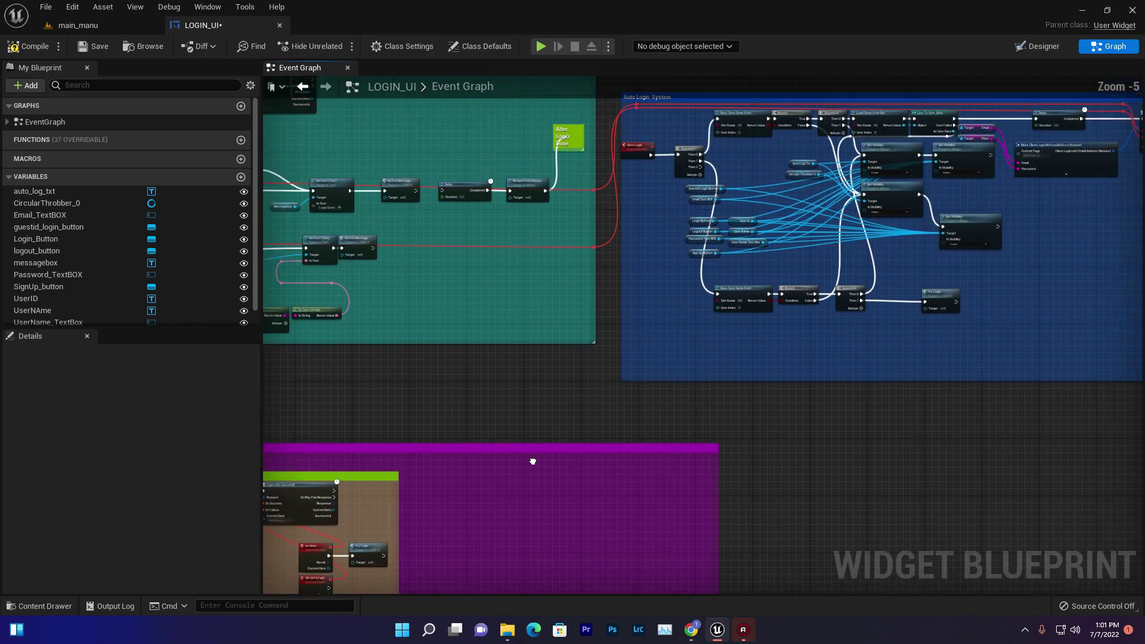
right_click_drag(462, 481, 462, 156)
scroll(503, 351, "up", 2)
scroll(460, 358, "up", 1)
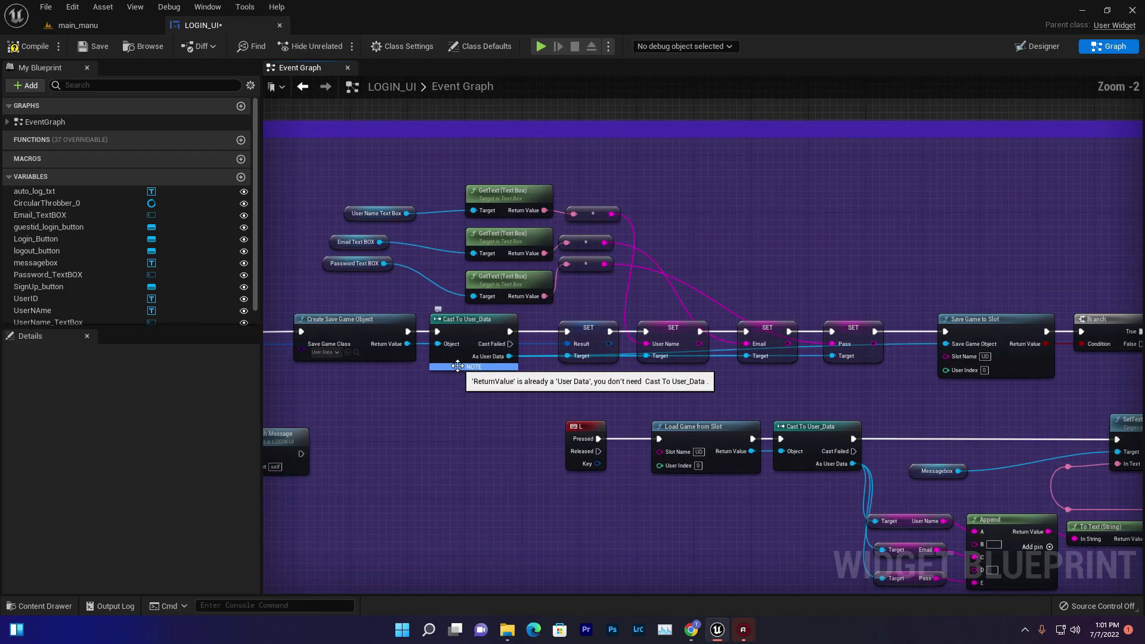
right_click_drag(457, 366, 544, 368)
mouse_move(435, 401)
left_mouse_down()
mouse_move(701, 328)
mouse_move(1014, 328)
left_mouse_up()
Copy the selected save-game nodes and paste them into the login group, shifted right
right_click(1014, 328)
left_click(1006, 89)
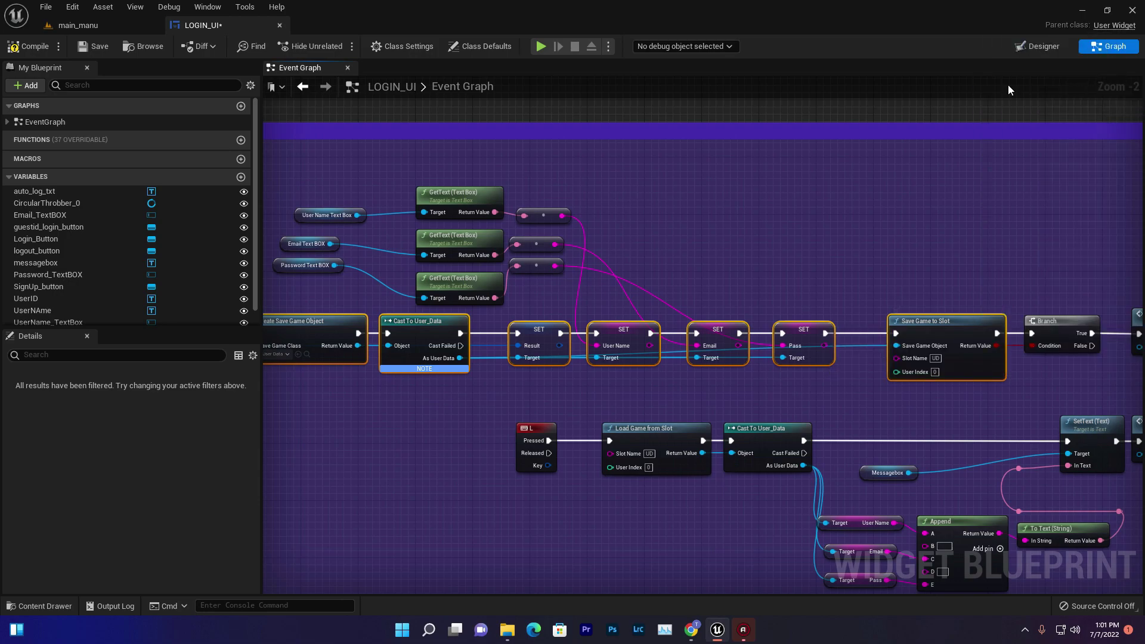
scroll(753, 302, "down", 2)
key("ctrl+v")
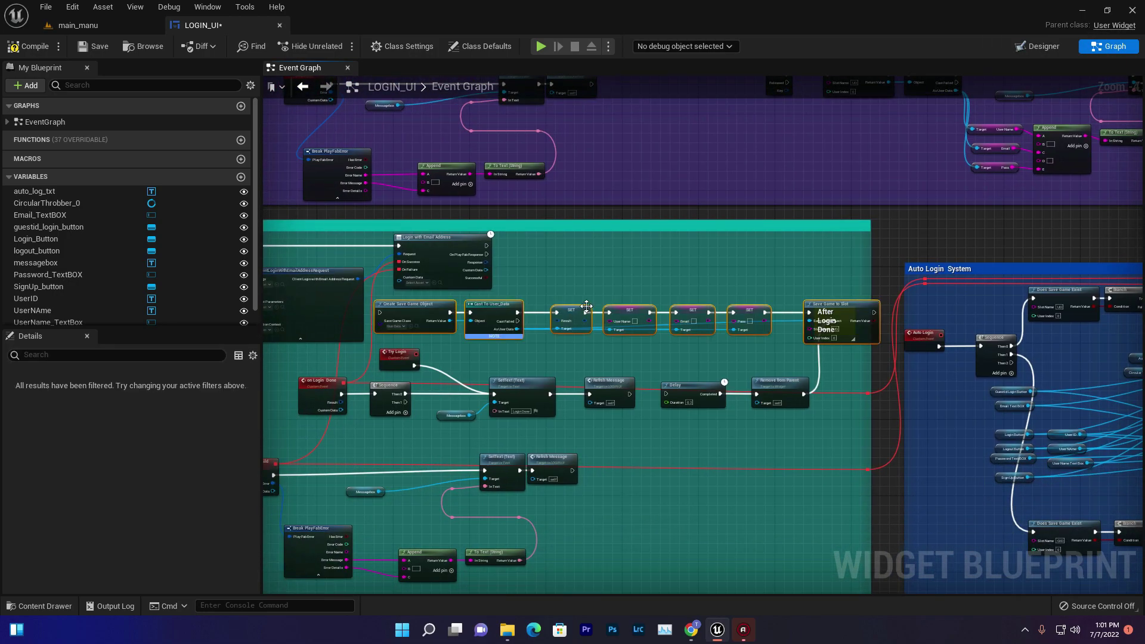
scroll(585, 307, "up", 1)
scroll(577, 282, "up", 1)
left_click_drag(372, 290, 422, 287)
left_click(685, 238)
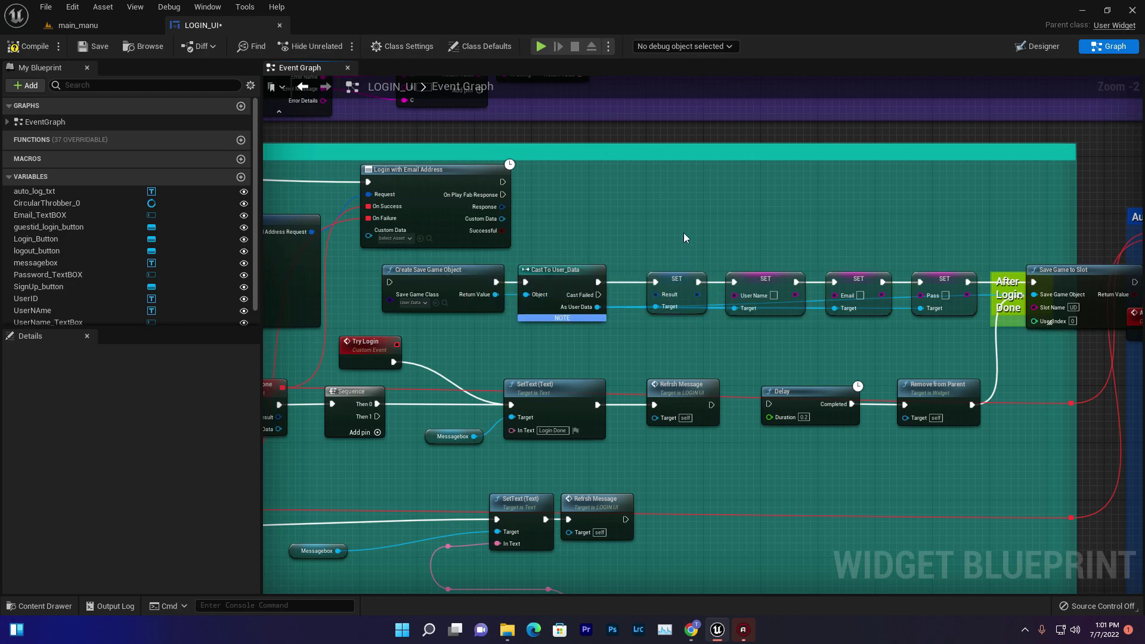
scroll(662, 242, "up", 2)
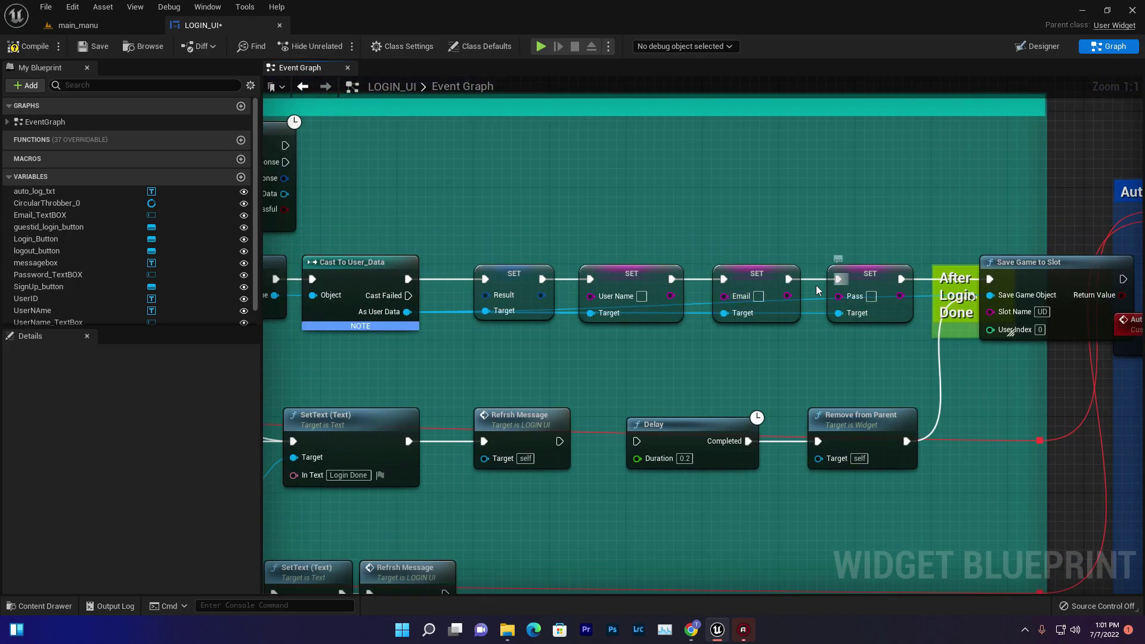
Move the Email and Pass SET nodes beneath the User Name SET
left_click(757, 261)
left_click(870, 287, "shift")
left_click_drag(770, 286, 532, 343)
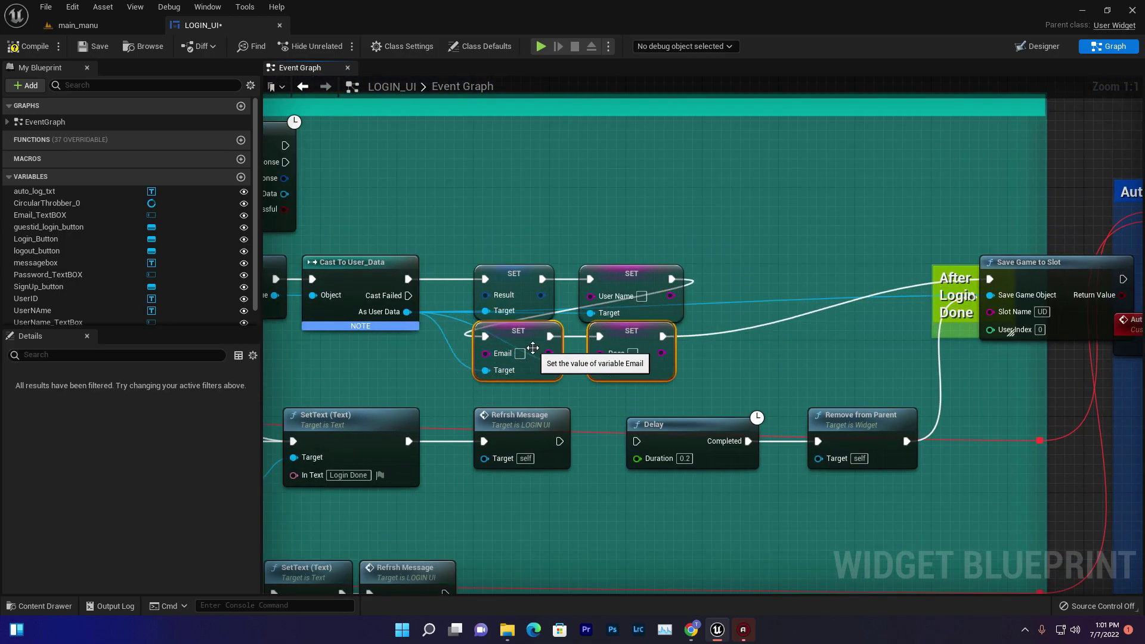
mouse_move(1047, 265)
left_mouse_down()
mouse_move(770, 312)
mouse_move(771, 326)
left_mouse_up()
left_click(734, 271)
Wire Sequence Then 1 into Create Save Game Object
right_click_drag(735, 272, 837, 210)
right_click_drag(396, 312, 613, 297)
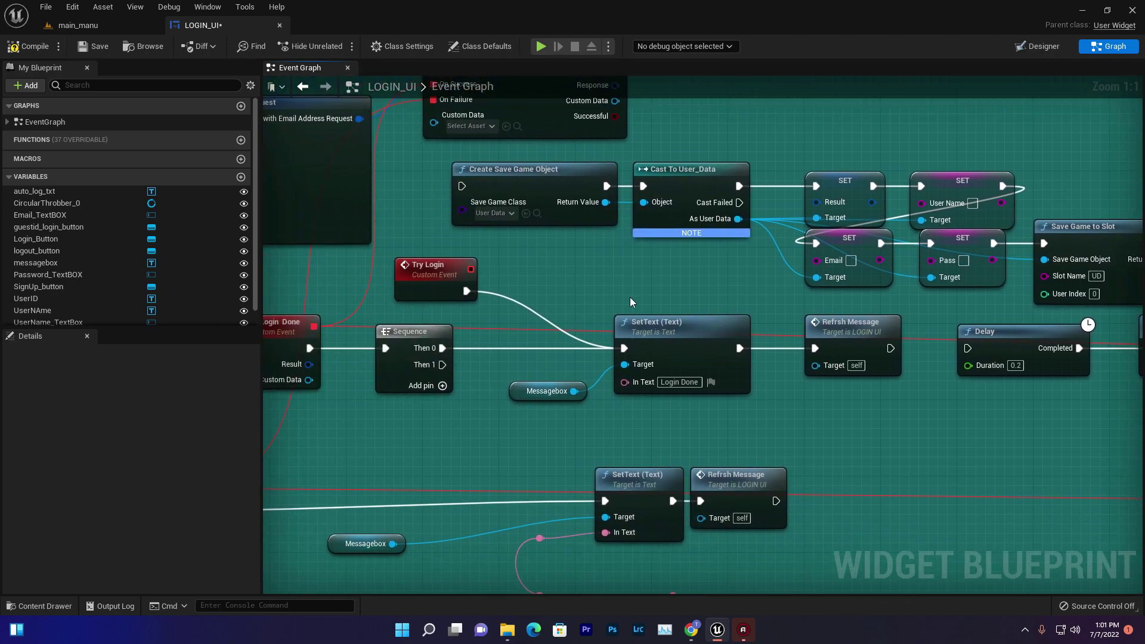
right_click_drag(456, 338, 545, 332)
left_click_drag(520, 368, 547, 191)
right_click_drag(547, 195, 513, 307)
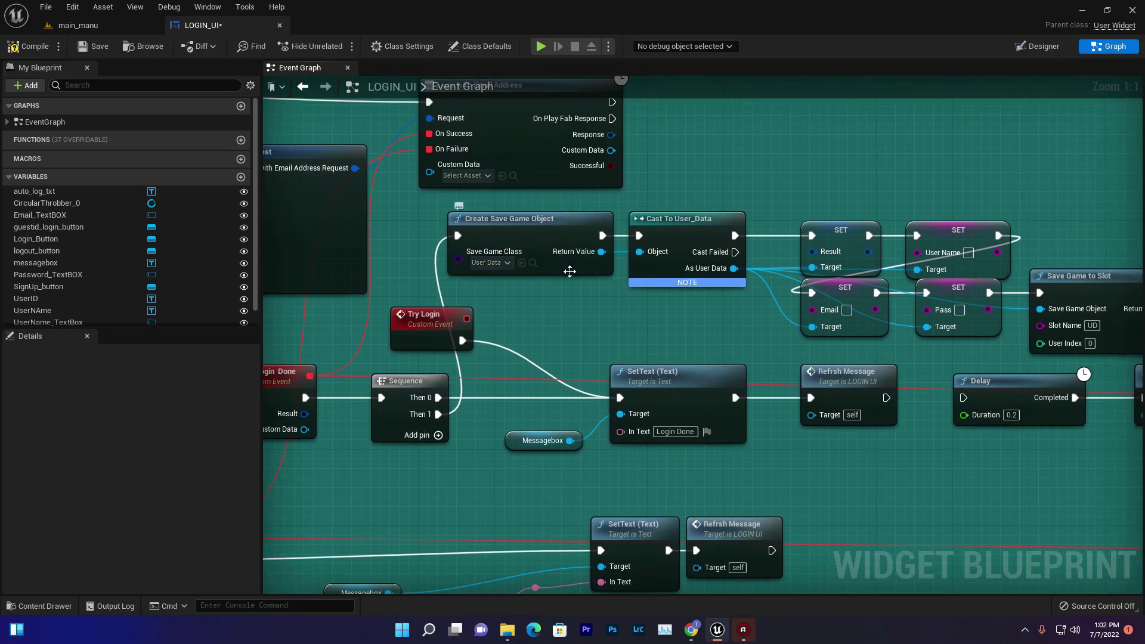
Survey the graph down to On Login Faild and search the actions for 'does save'
right_click_drag(624, 299, 583, 336)
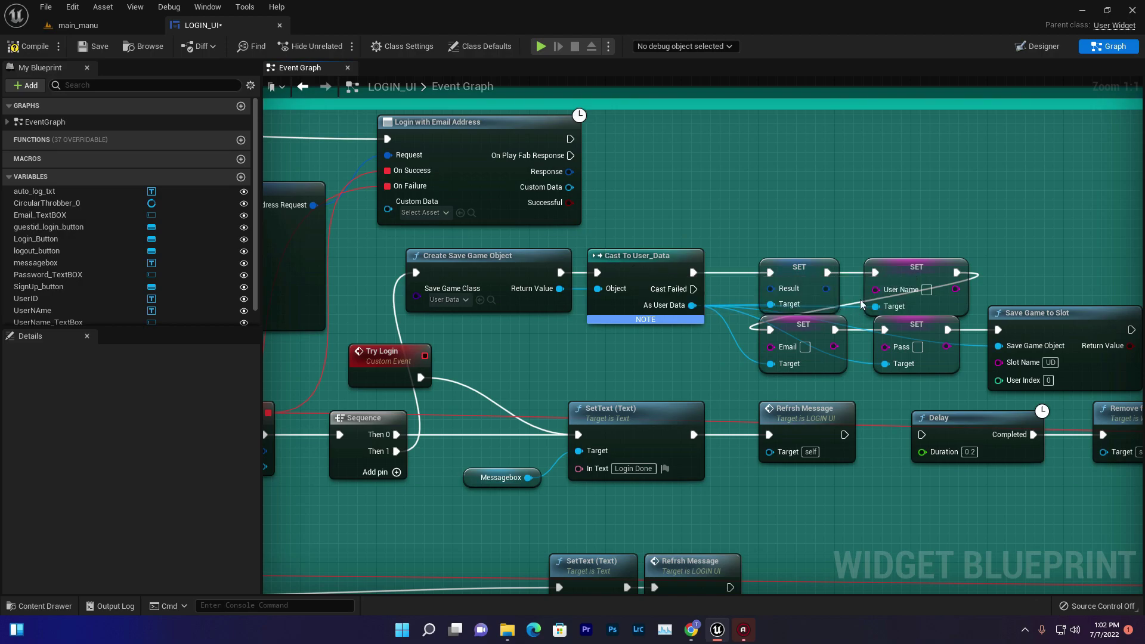
right_click_drag(562, 325, 798, 327)
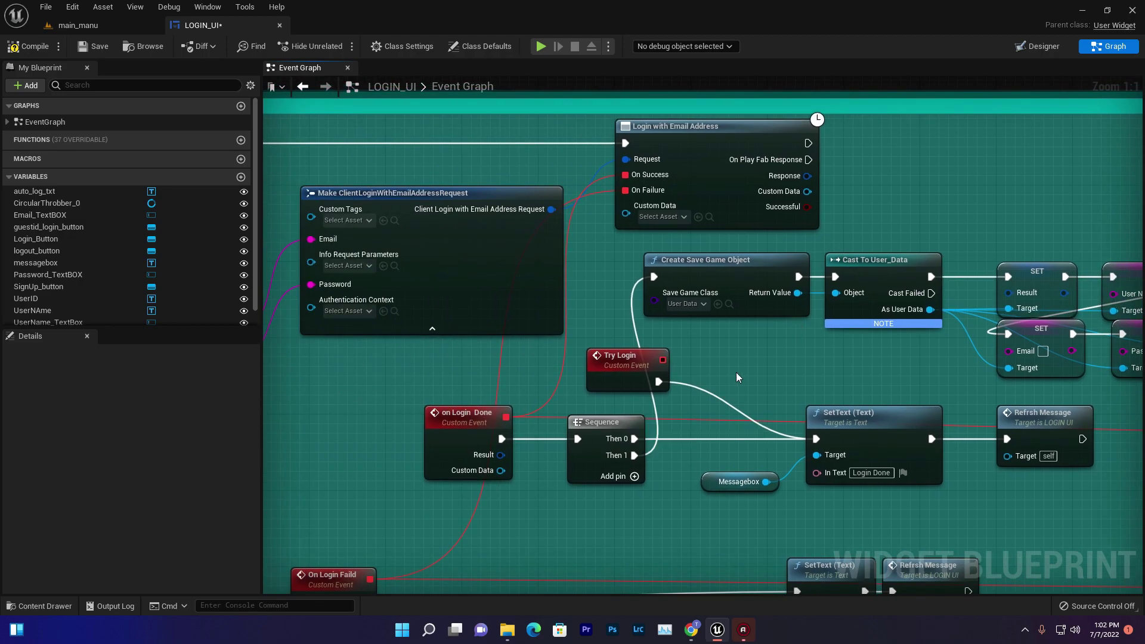
scroll(738, 372, "down", 3)
right_click_drag(690, 465, 674, 339)
scroll(665, 337, "up", 3)
right_click(759, 270)
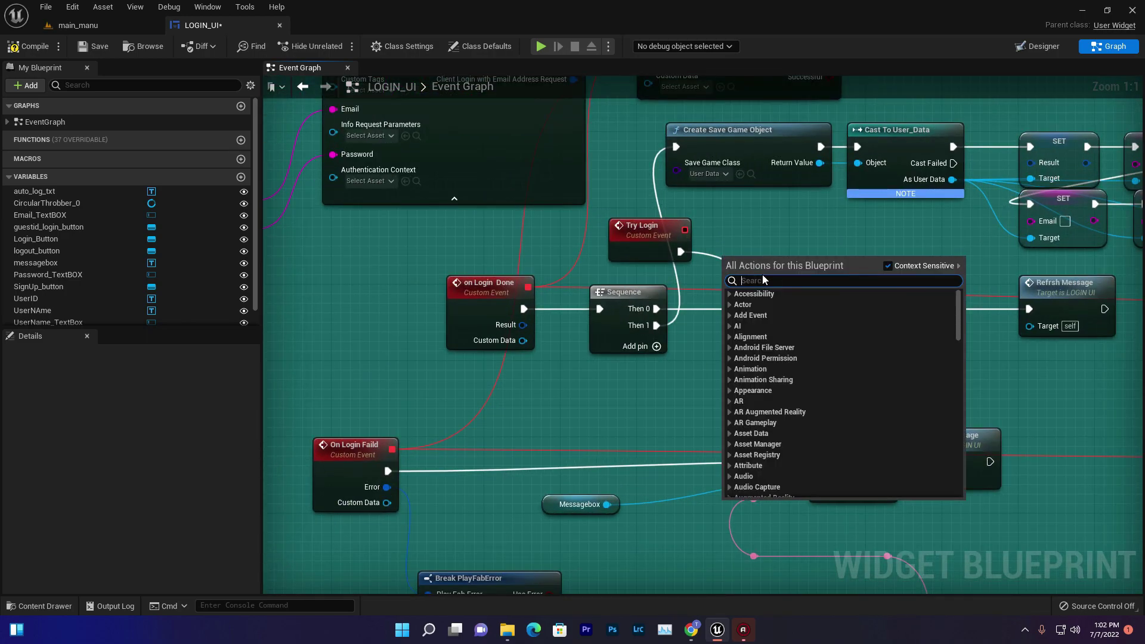
type("does sav")
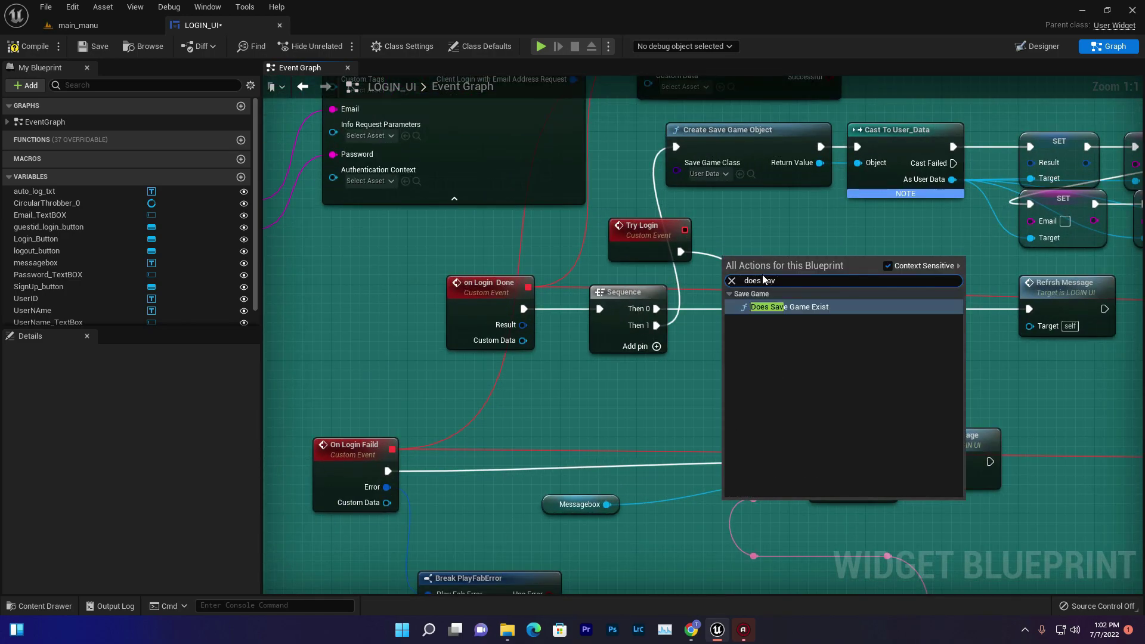
type("e")
Place Does Save Game Exist after Try Login and wire Sequence Then 1 into it
key("Return")
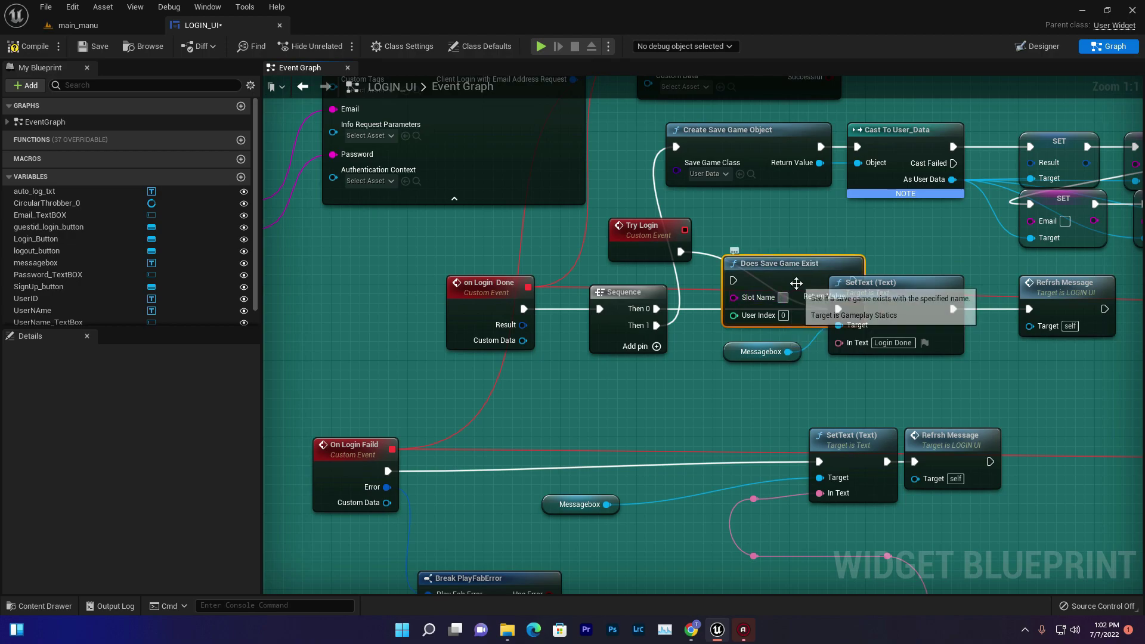
type("UD")
right_click_drag(797, 284, 765, 296)
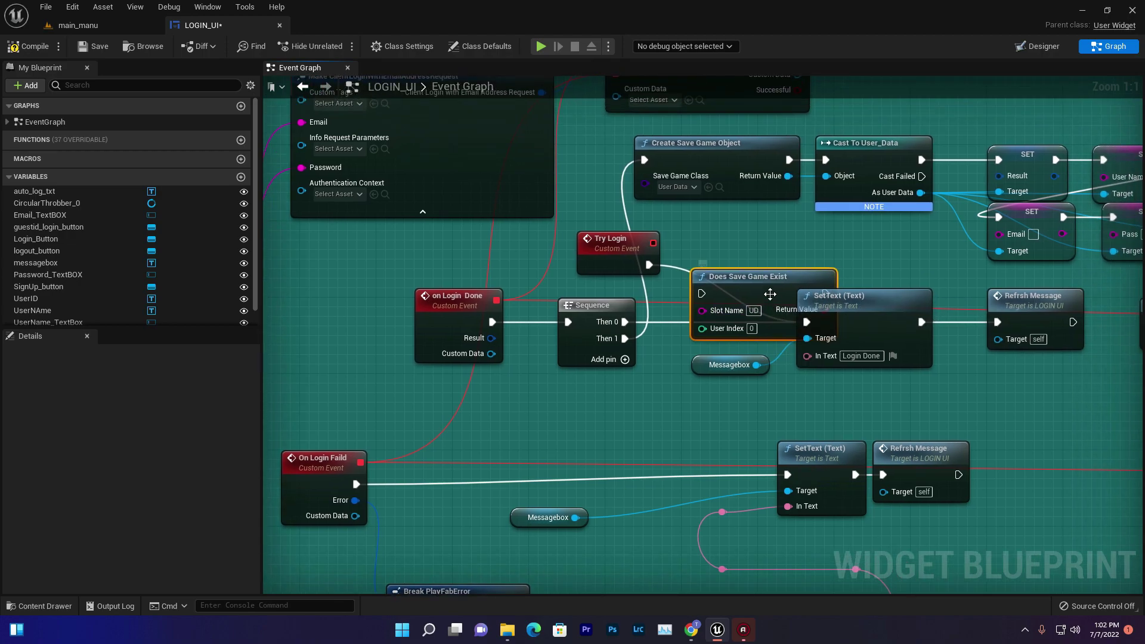
left_click_drag(733, 276, 725, 228)
mouse_move(625, 339)
left_mouse_down()
mouse_move(694, 235)
mouse_move(692, 247)
left_mouse_up()
right_click_drag(826, 268, 754, 286)
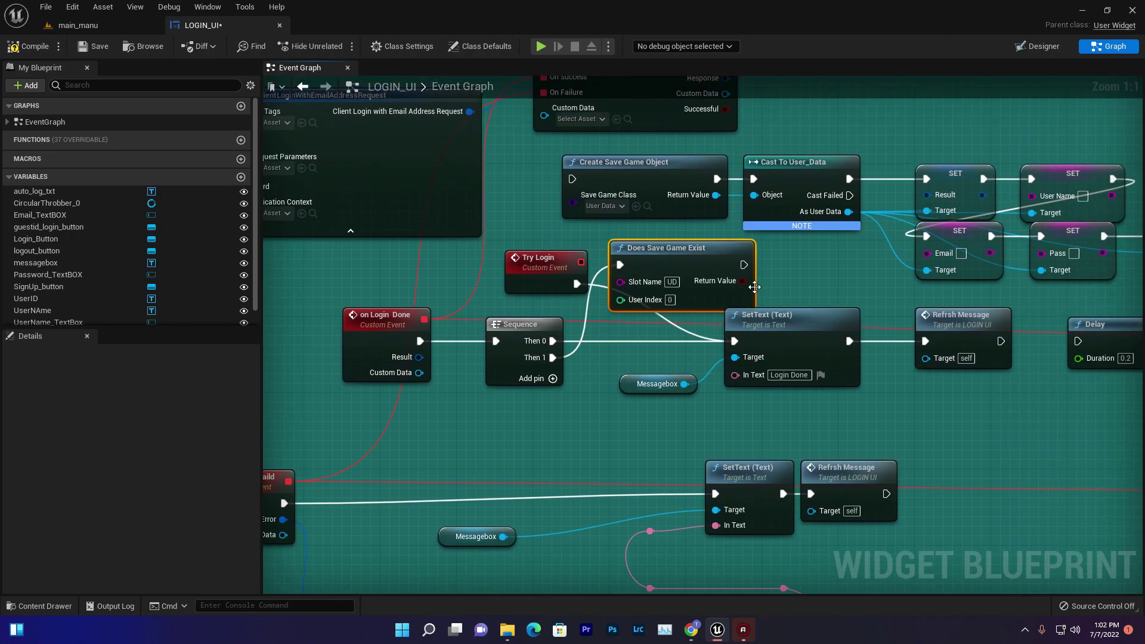
Add a Branch on its Return Value, with False feeding Create Save Game Object
left_click(777, 277)
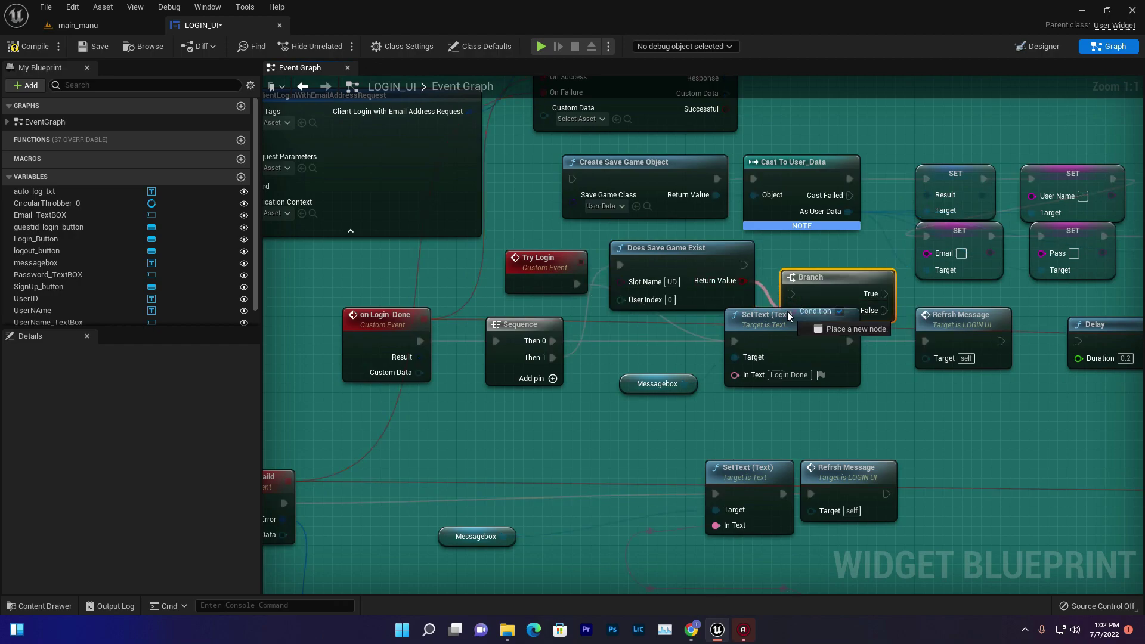
left_click_drag(810, 298, 801, 268)
left_click_drag(671, 248, 681, 248)
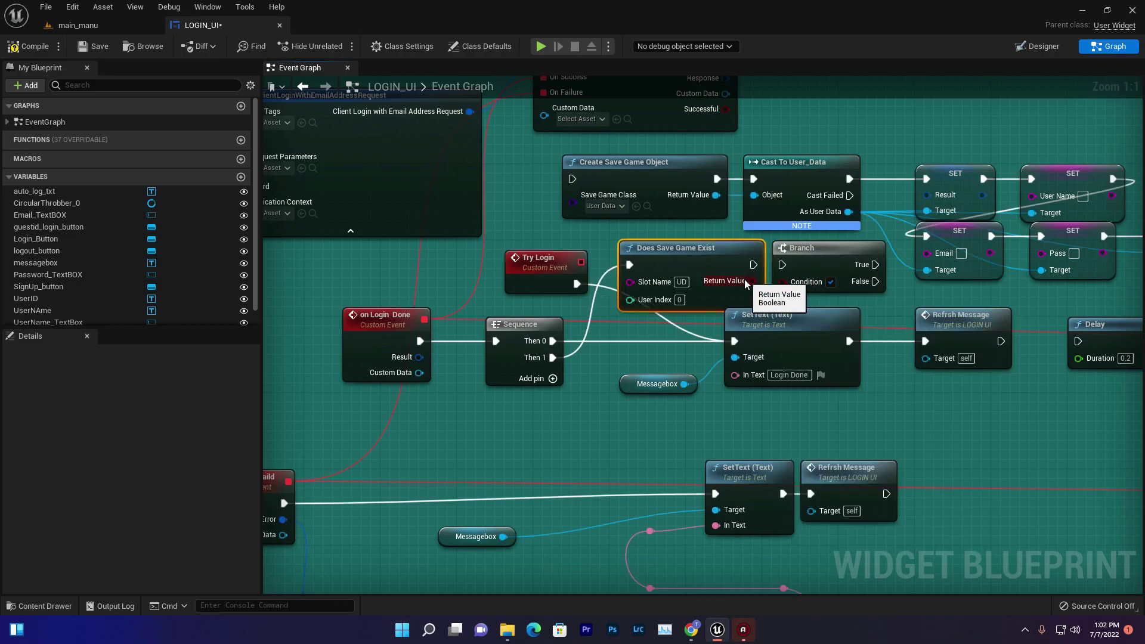
left_click_drag(752, 281, 783, 284)
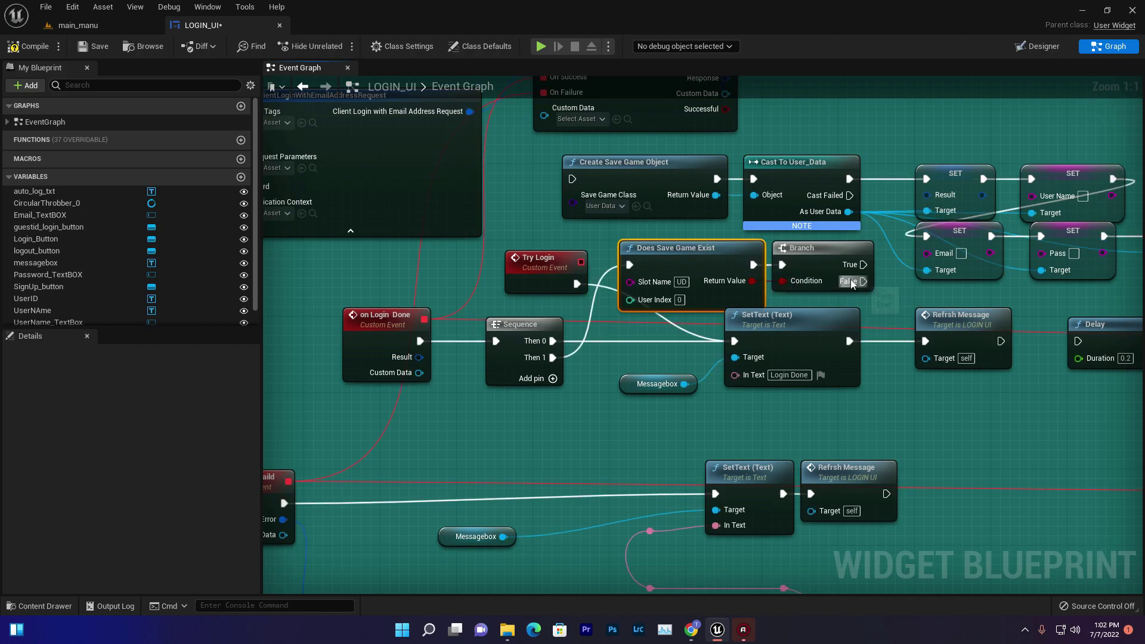
mouse_move(864, 282)
left_mouse_down()
mouse_move(545, 168)
mouse_move(583, 182)
left_mouse_up()
right_click_drag(580, 182, 401, 263)
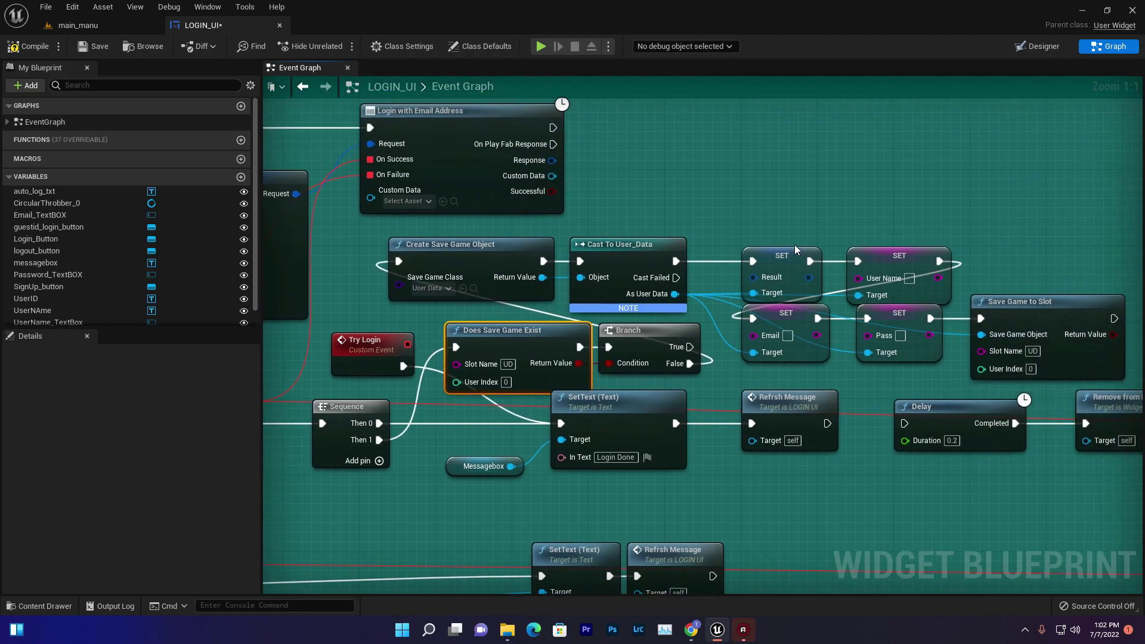
scroll(805, 263, "down", 1)
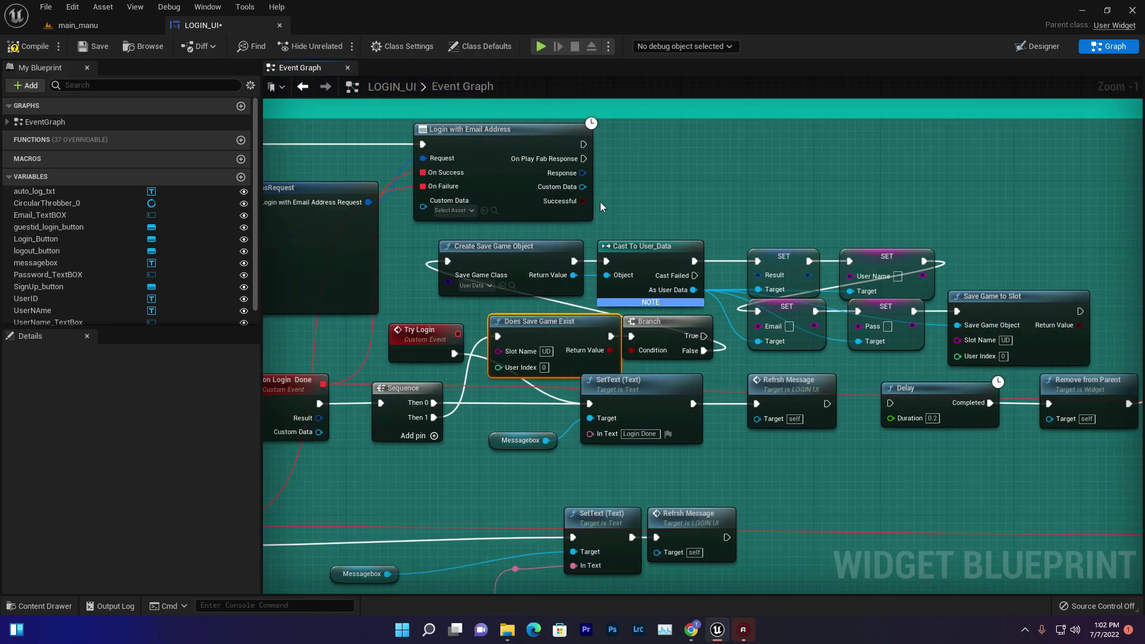
right_click_drag(613, 229, 657, 178)
left_click_drag(364, 367, 430, 412)
Break the Result into ClientLoginResult with all fields shown, then pan to the text box nodes
left_click(483, 297)
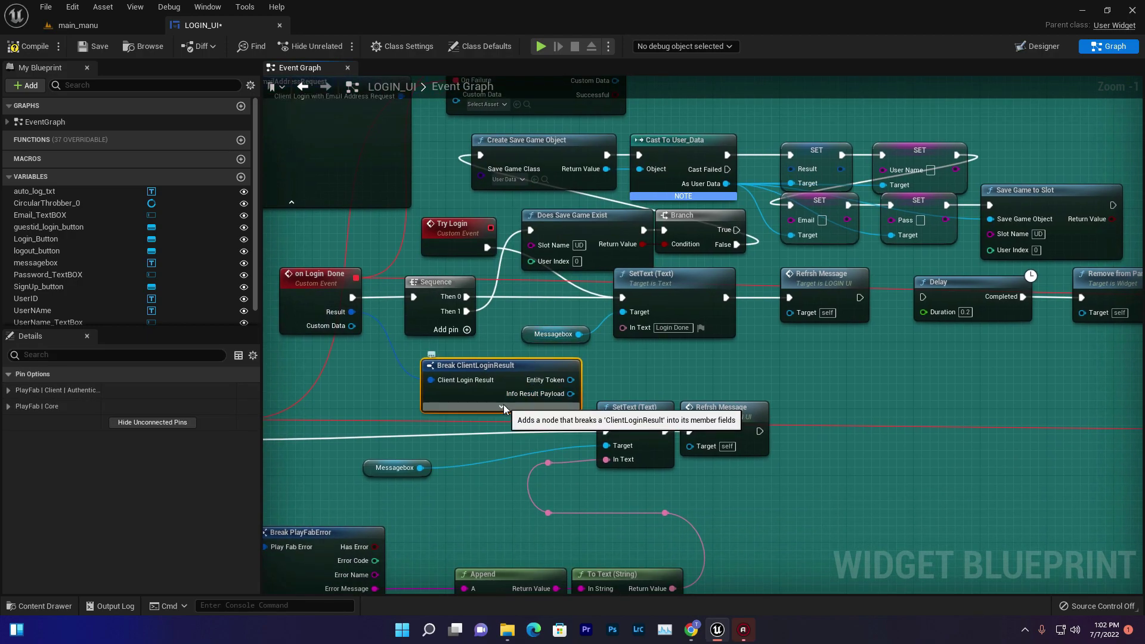
left_click(510, 408)
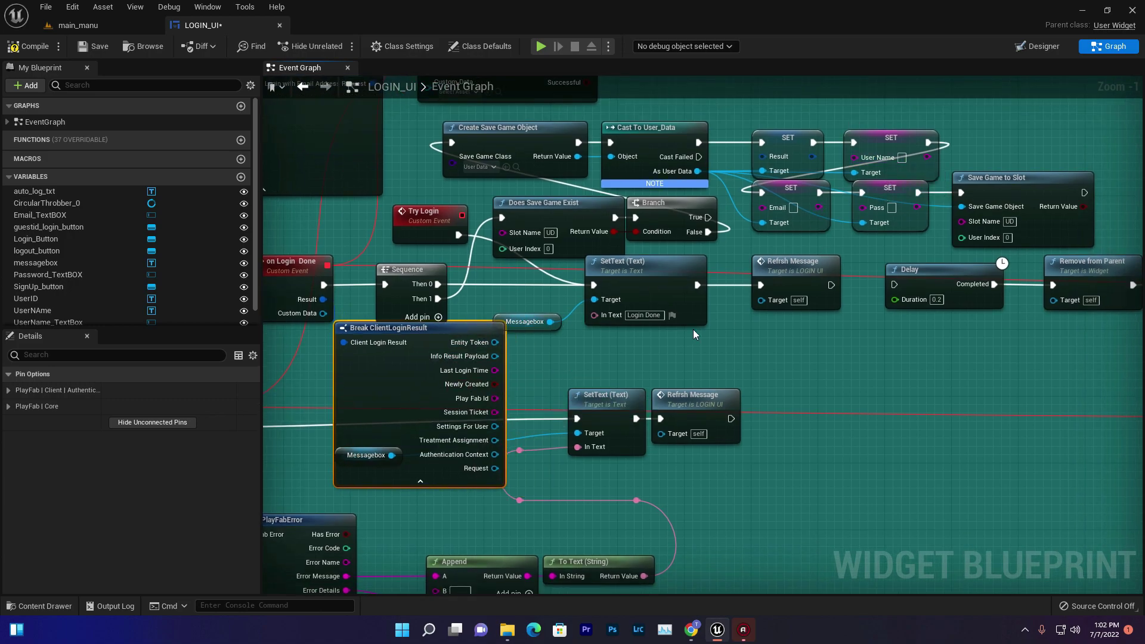
right_click_drag(503, 283, 941, 386)
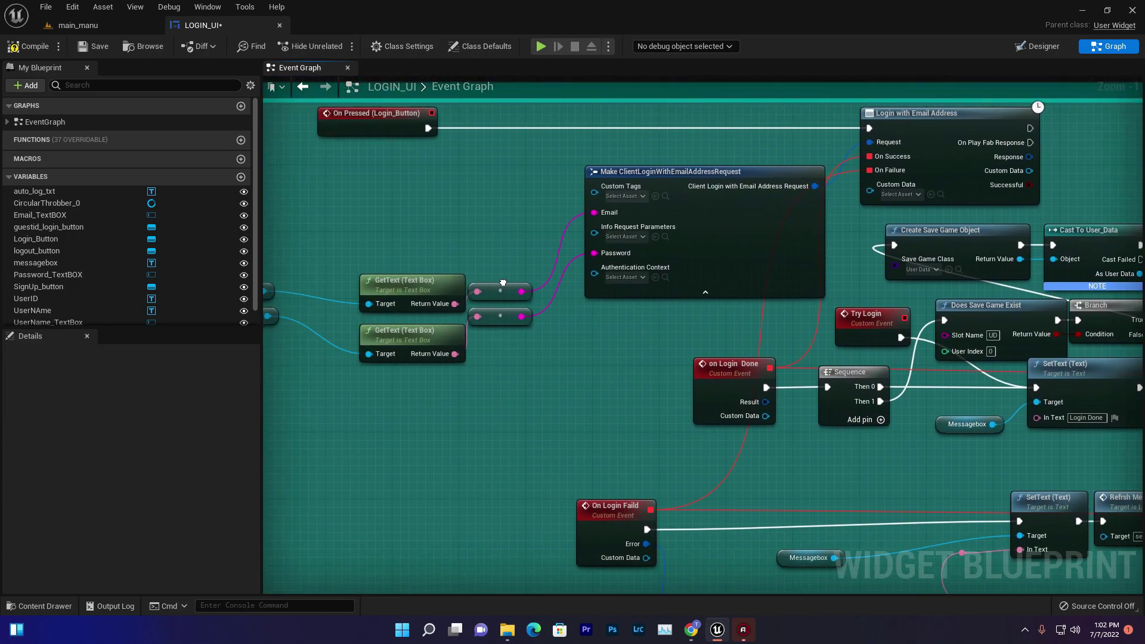
right_click_drag(503, 283, 619, 297)
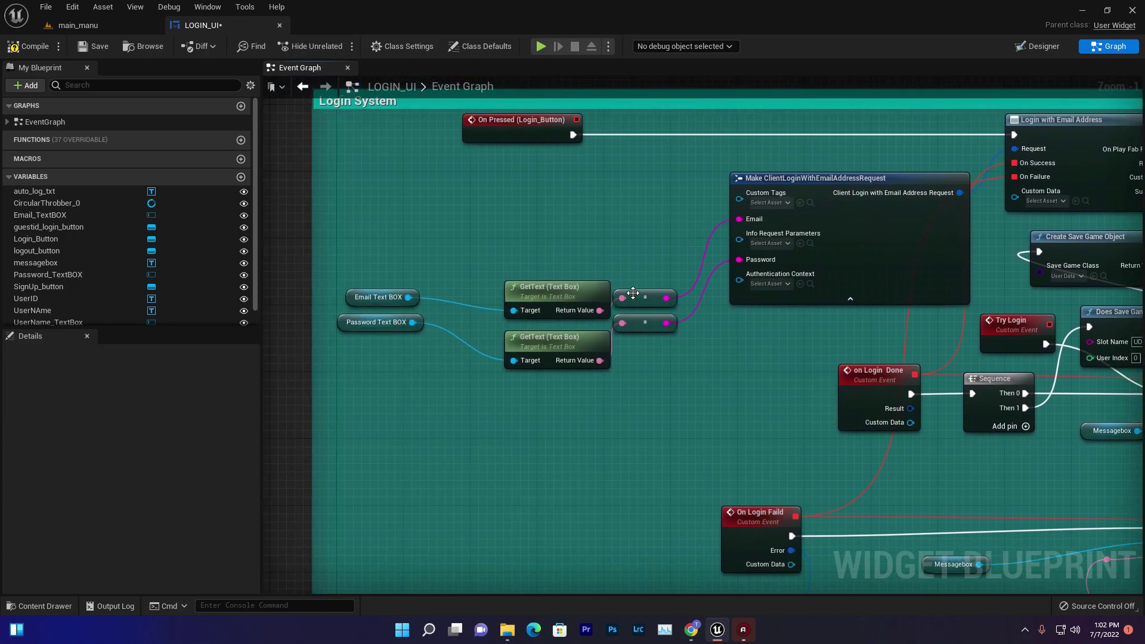
right_click_drag(704, 334, 615, 330)
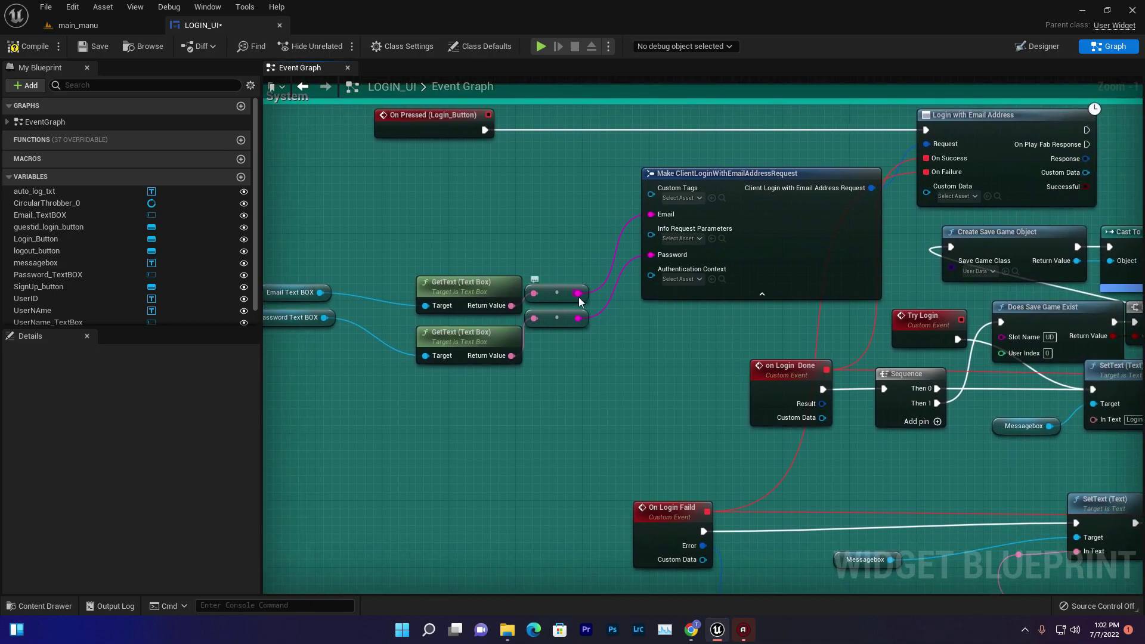
mouse_move(578, 292)
left_mouse_down()
mouse_move(1021, 314)
mouse_move(824, 322)
left_mouse_up()
scroll(823, 322, "down", 2)
Copy the User Name Text Box, GetText and converter nodes from the SingUp section
right_click_drag(770, 134, 726, 527)
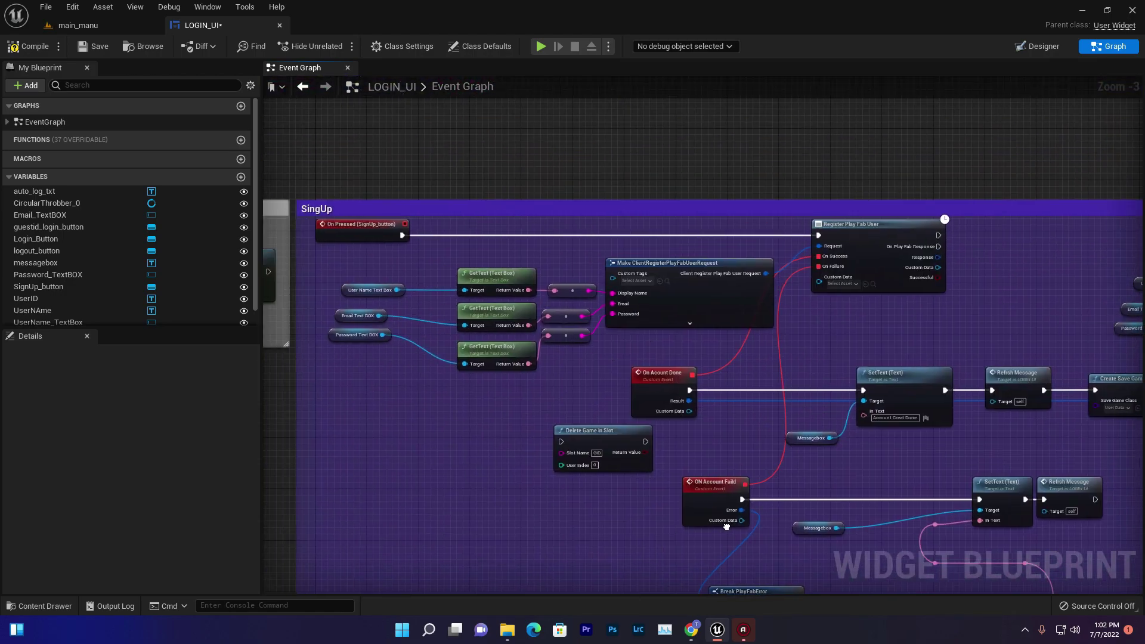
scroll(727, 527, "up", 2)
left_click_drag(415, 286, 645, 314)
right_click(606, 286)
left_click(639, 337)
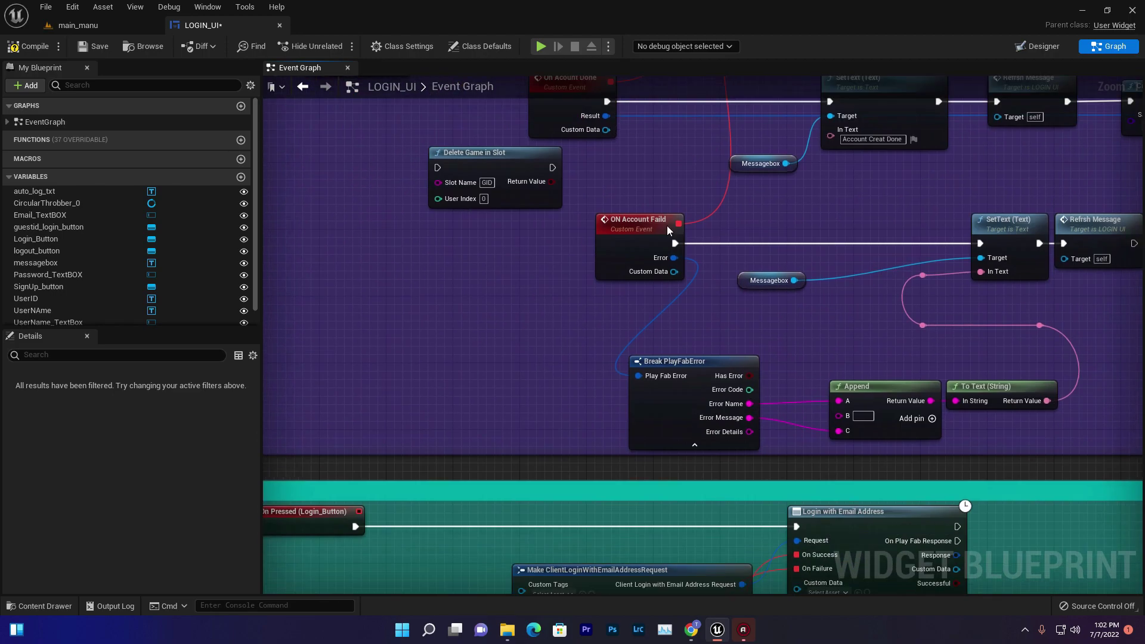
Paste the User Name nodes and feed their text into the register request's Username field
mouse_move(681, 573)
right_mouse_down()
mouse_move(746, 328)
mouse_move(801, 339)
right_mouse_up()
key("ctrl+v")
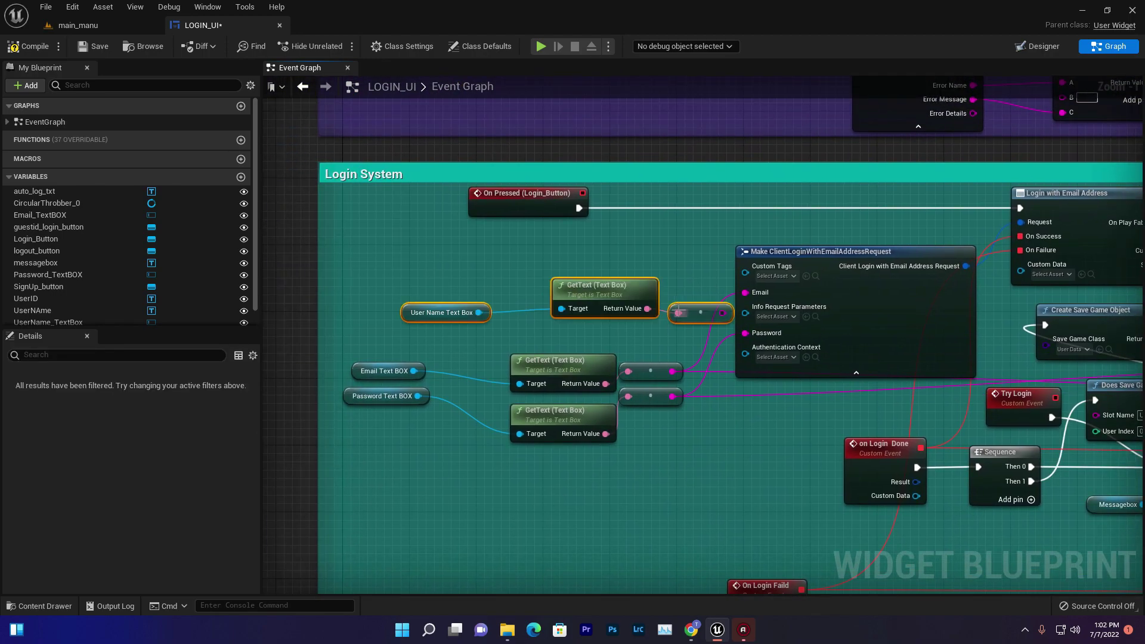
left_click_drag(678, 313, 626, 311)
mouse_move(626, 311)
right_mouse_down()
mouse_move(448, 313)
mouse_move(765, 290)
right_mouse_up()
left_click(804, 262)
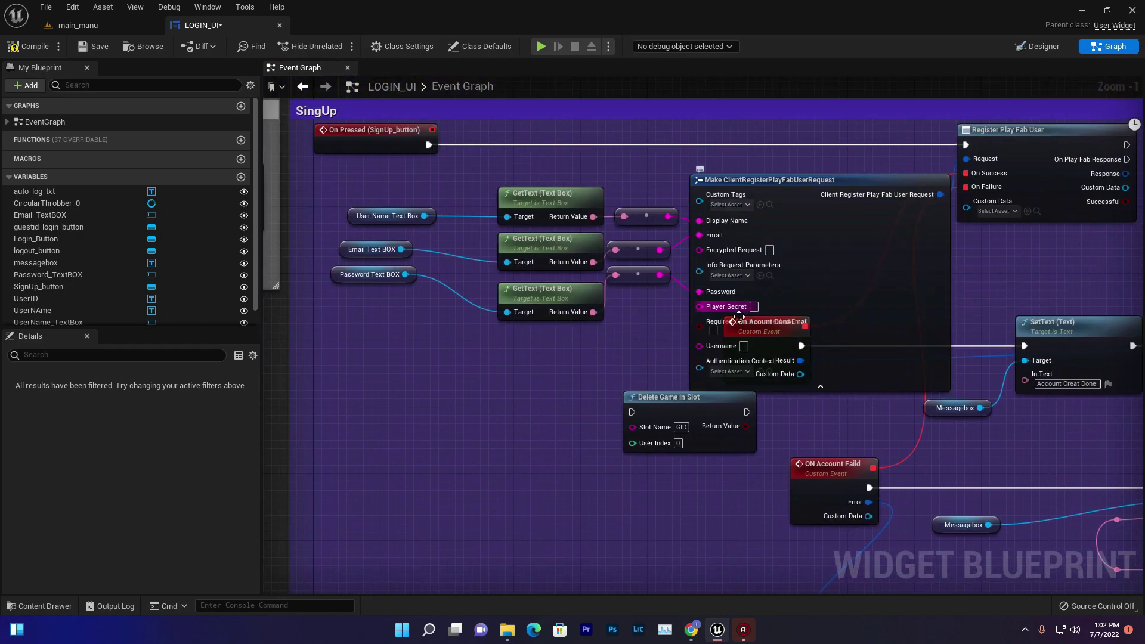
left_click_drag(701, 345, 670, 216)
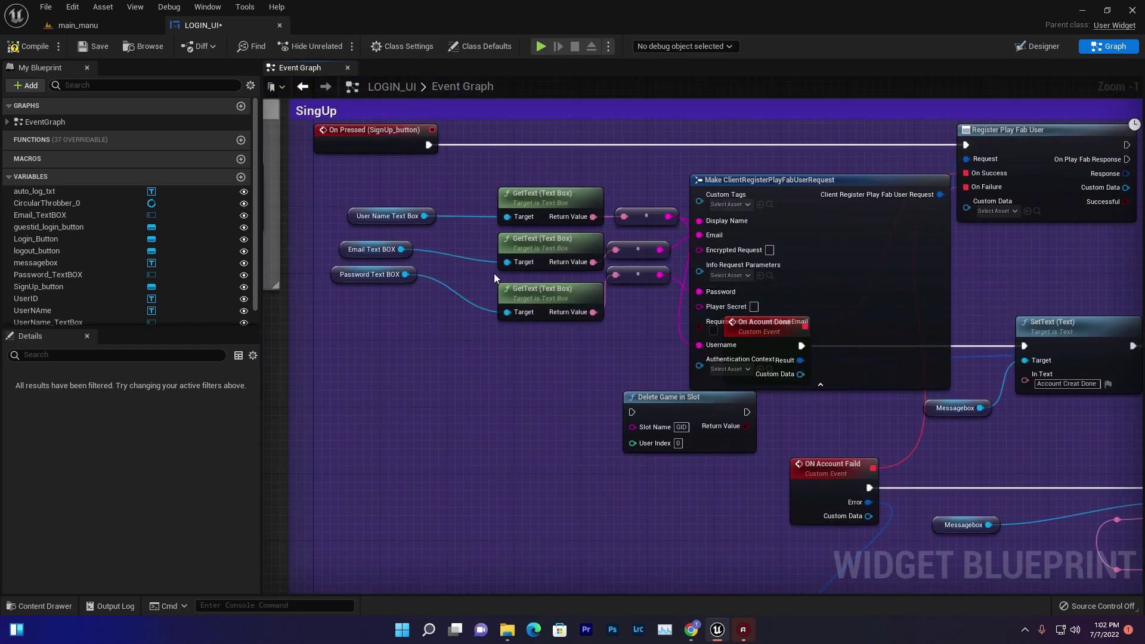
Save LOGIN_UI and review the Login System and Save Game to Slot chain
left_click(94, 46)
scroll(625, 392, "down", 3)
right_click_drag(626, 391, 501, 224)
scroll(444, 287, "up", 2)
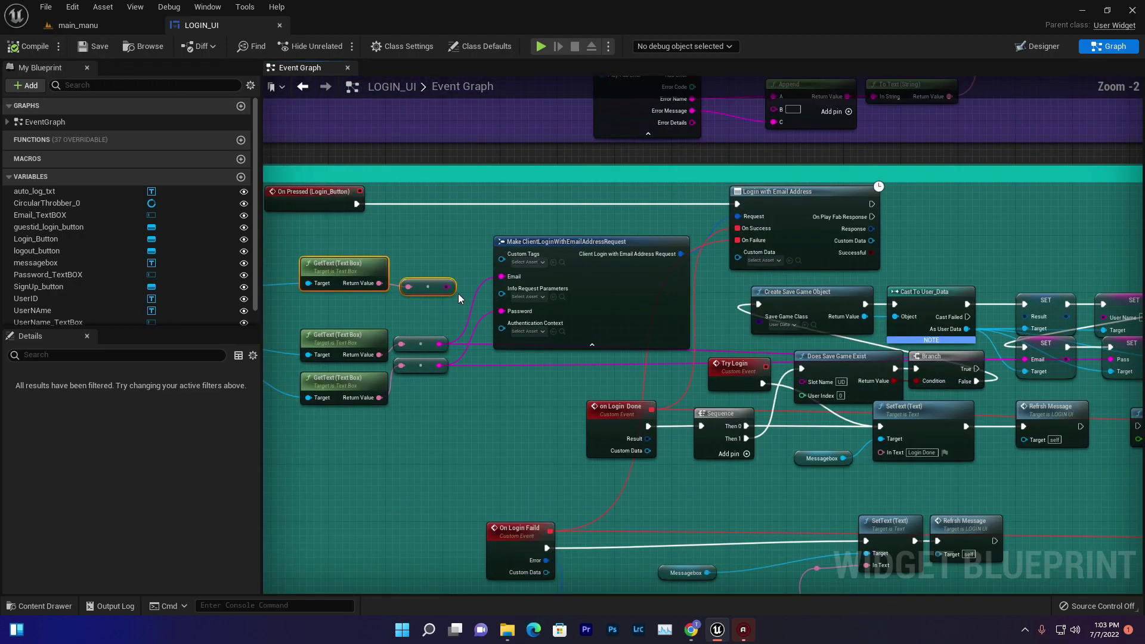
left_click_drag(445, 286, 791, 329)
scroll(595, 255, "up", 1)
right_click_drag(595, 255, 984, 296)
scroll(623, 260, "down", 2)
scroll(624, 259, "up", 2)
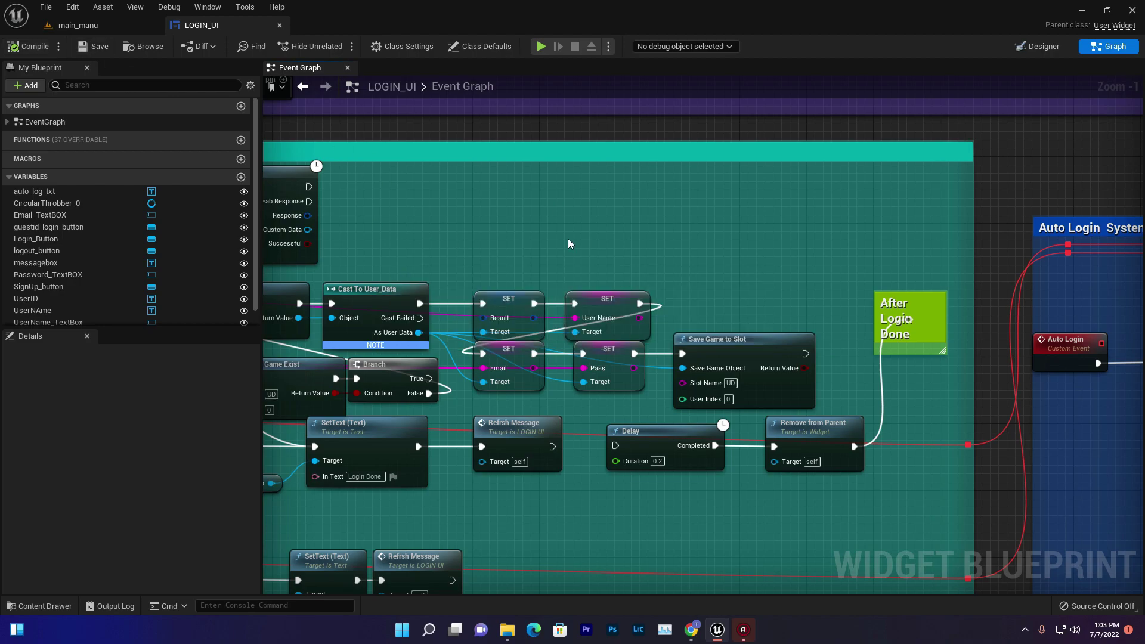
scroll(483, 256, "down", 2)
scroll(777, 274, "up", 2)
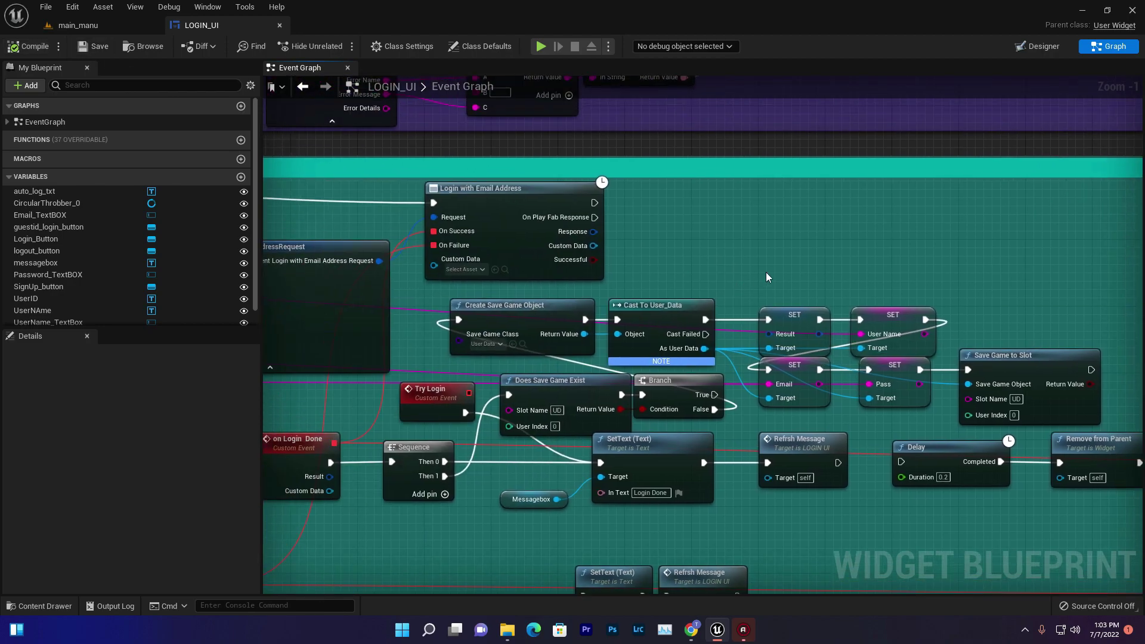
right_click_drag(860, 415, 679, 401)
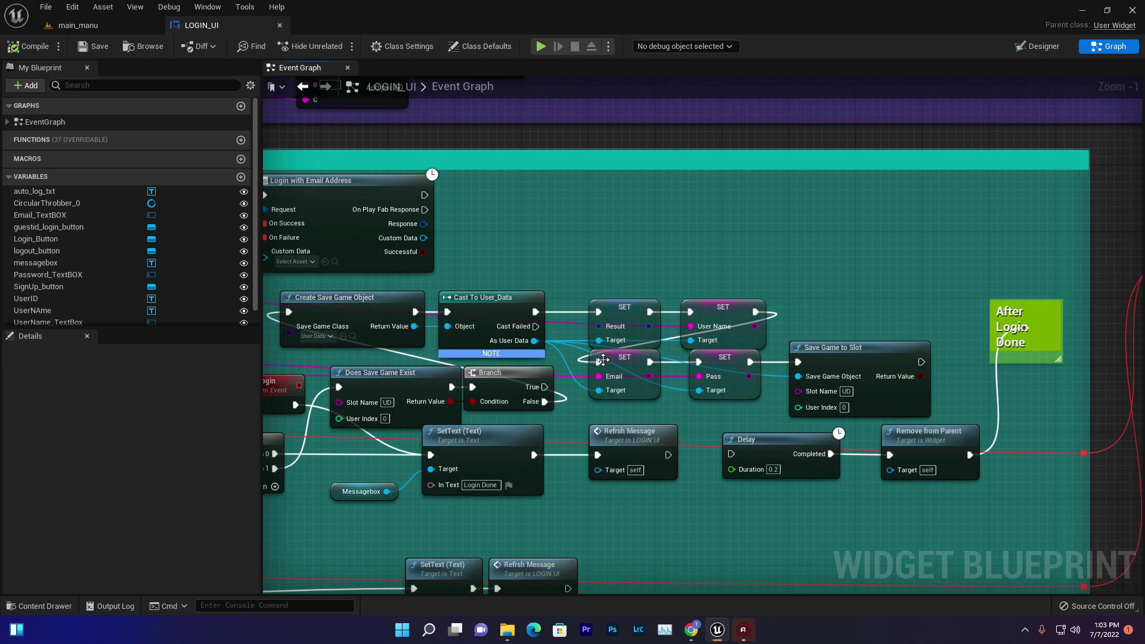
Play main_manu fullscreen and enter the user name, email and password
left_click(97, 23)
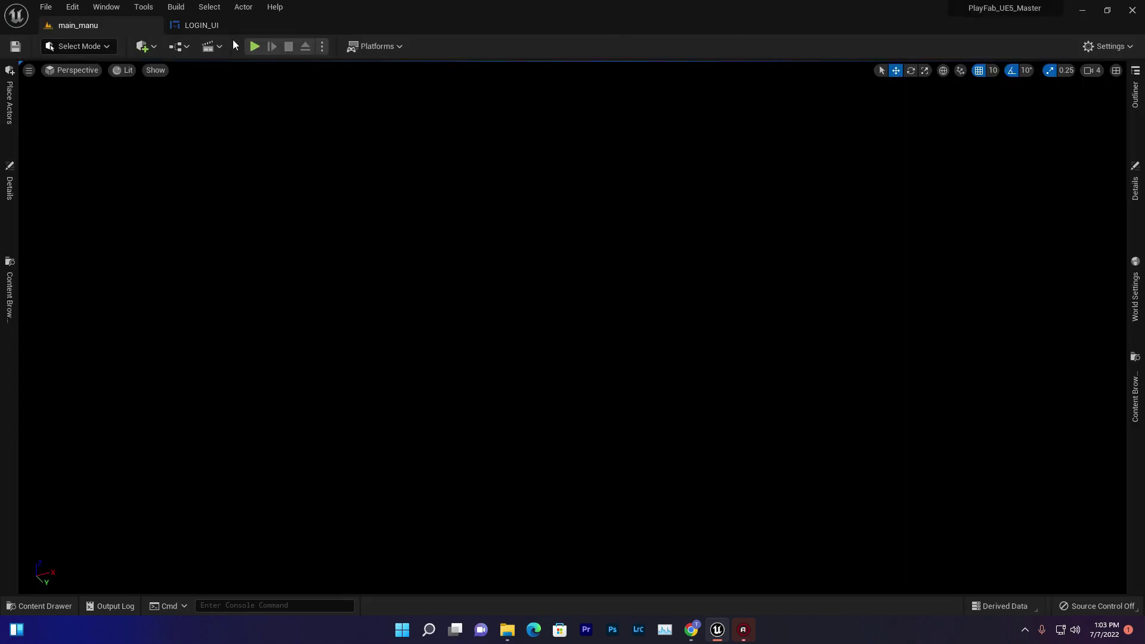
left_click(252, 47)
key("F11")
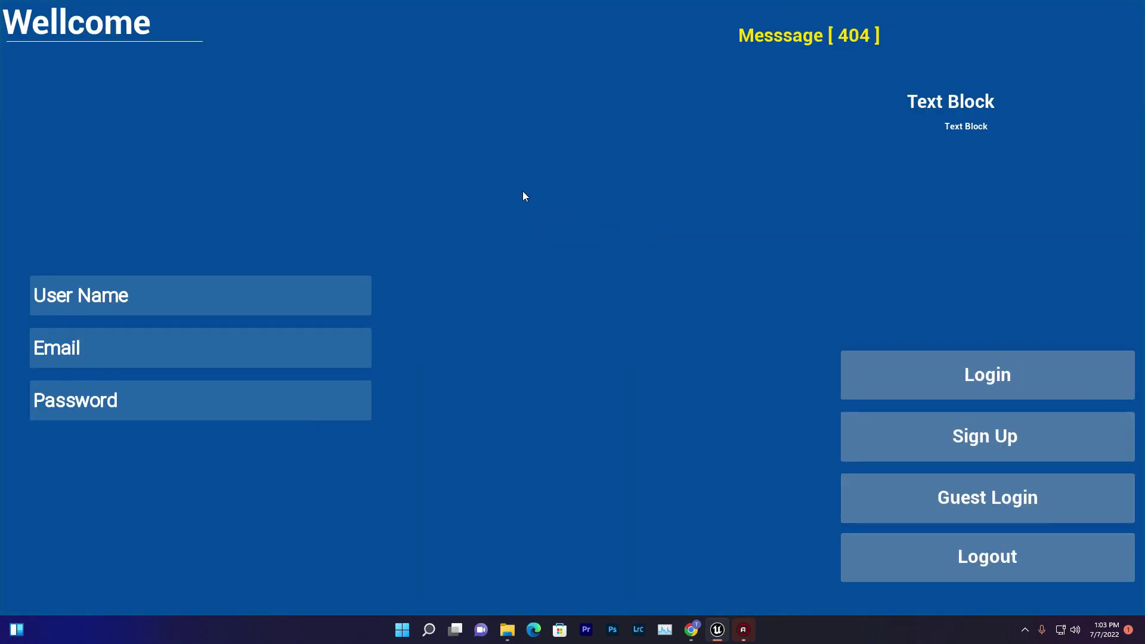
left_click(141, 287)
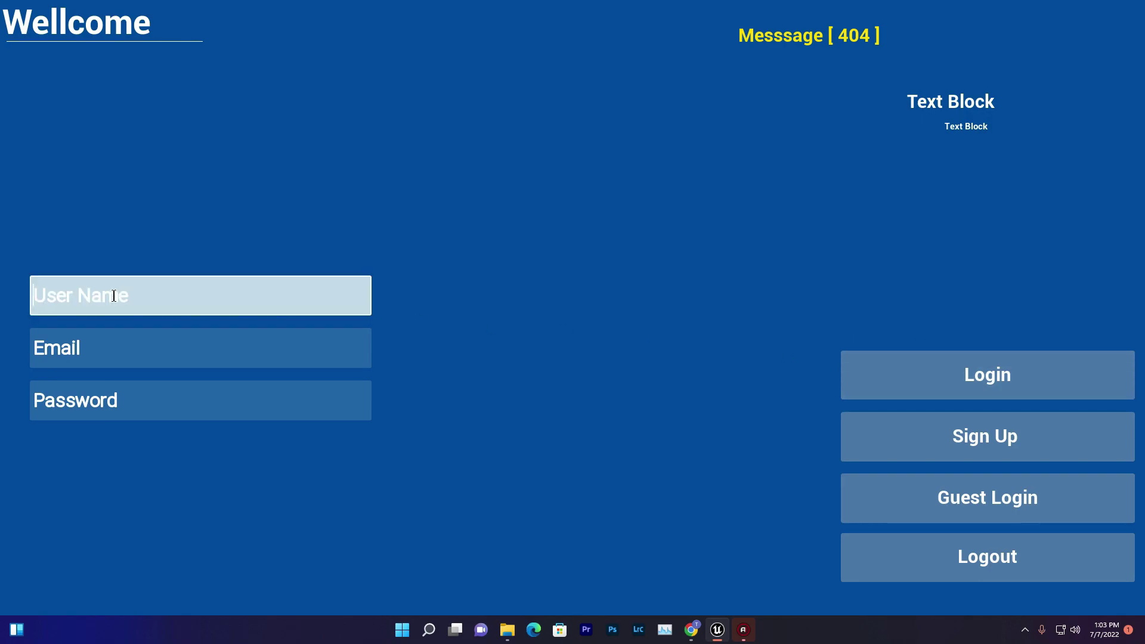
type("SA")
key("BackSpace")
key("BackSpace")
key("BackSpace")
key("BackSpace")
type("sazzad")
left_click(80, 343)
type("s")
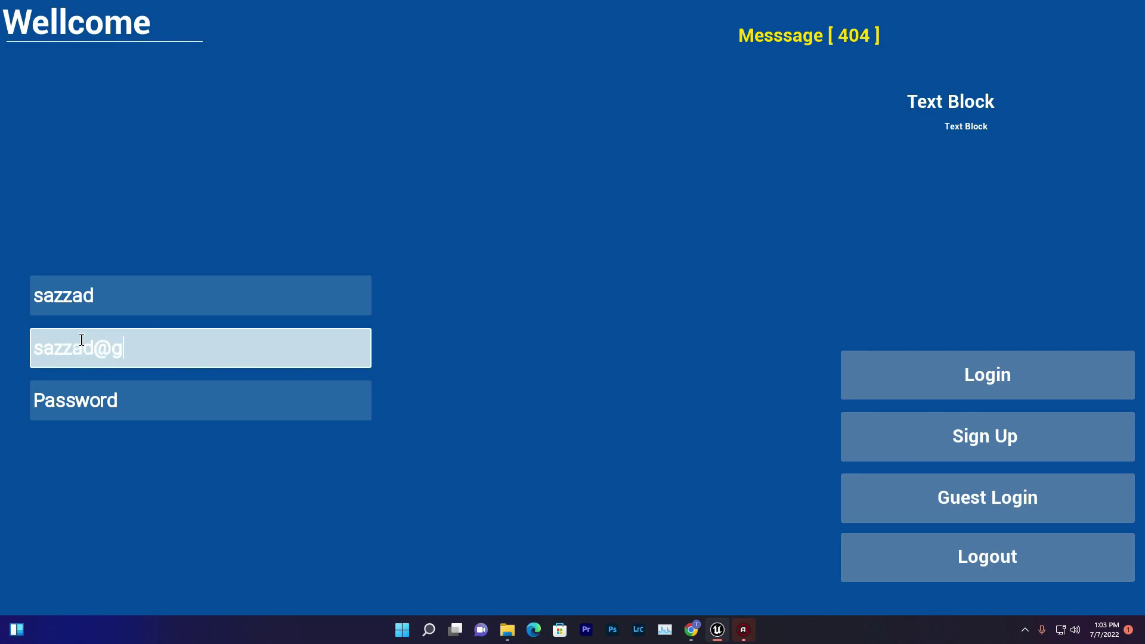
left_click(132, 405)
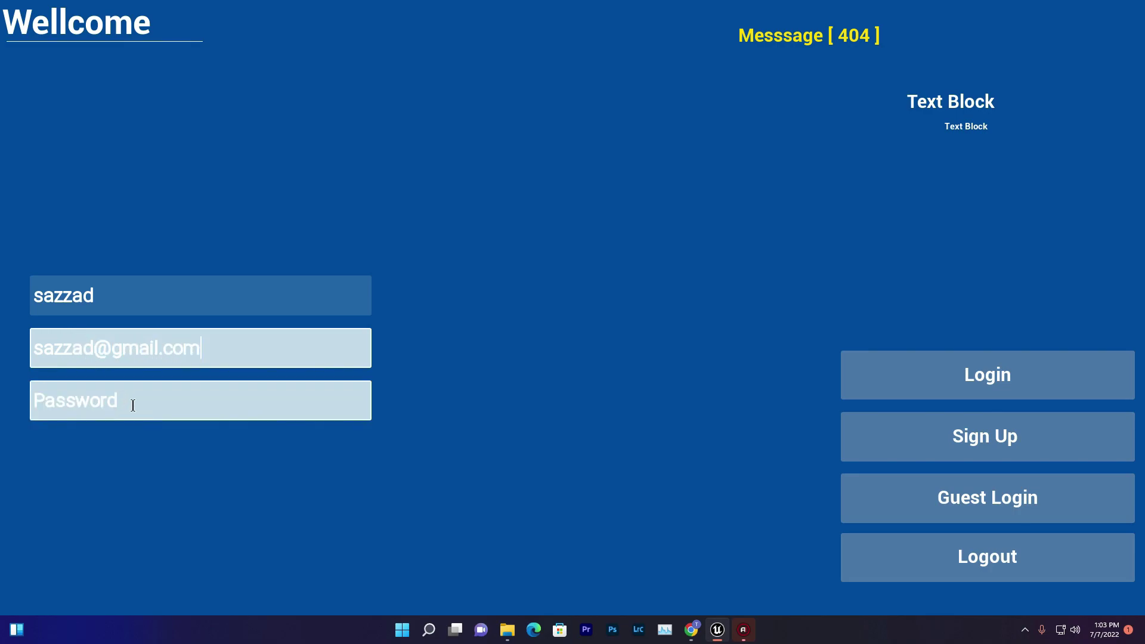
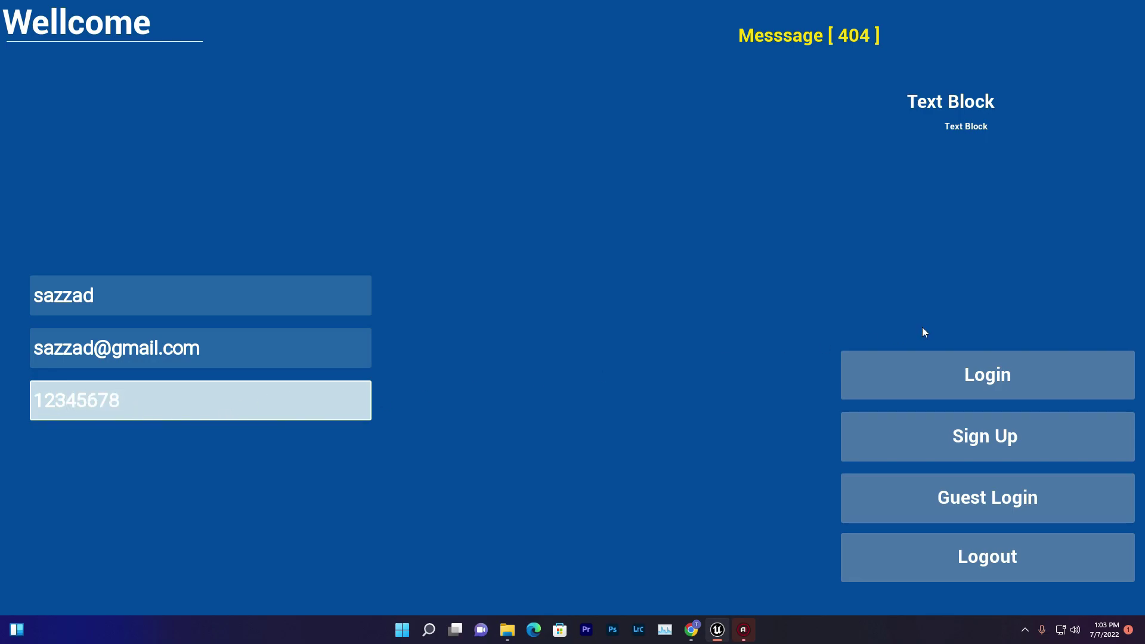
Submit the login repeatedly, trimming the password after each rejection
left_click(901, 375)
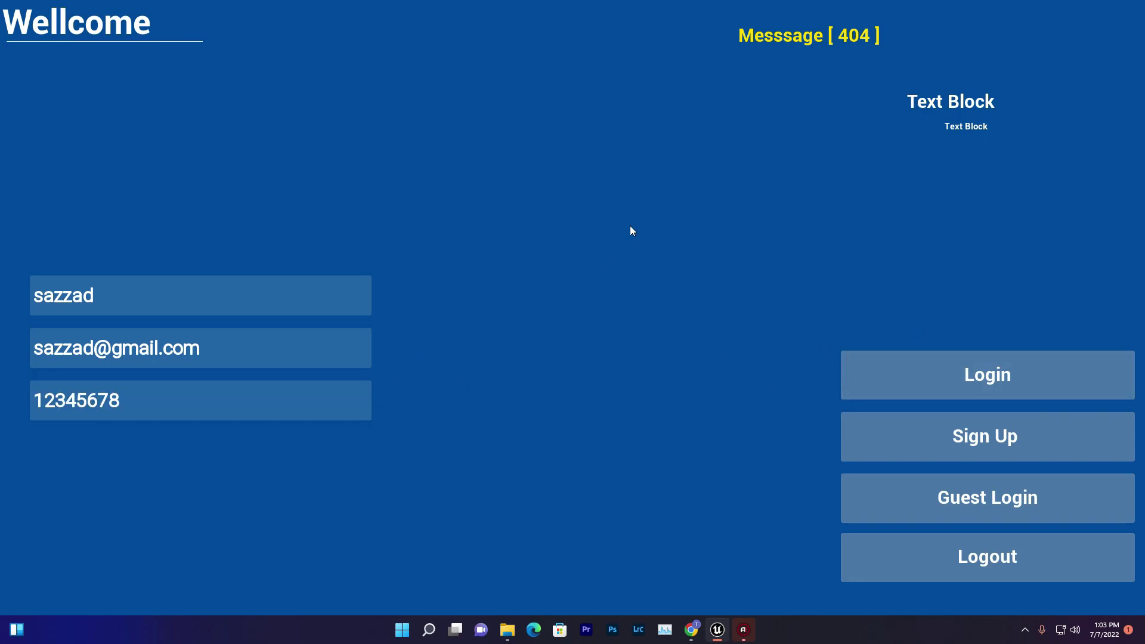
left_click(931, 358)
left_click(234, 418)
key("BackSpace")
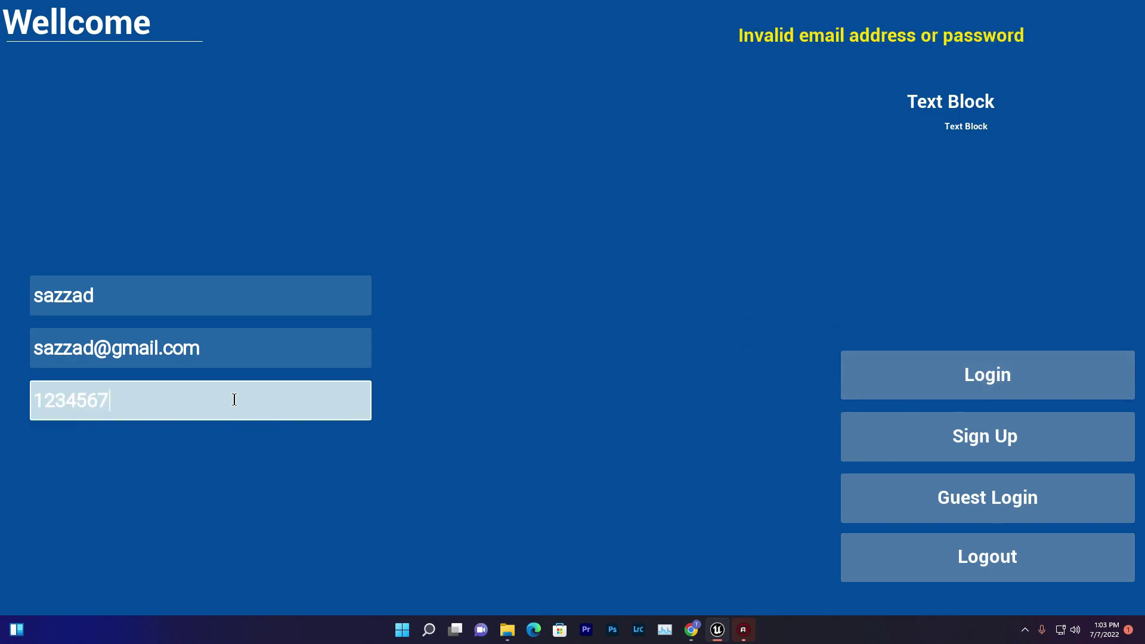
key("BackSpace")
left_click(886, 376)
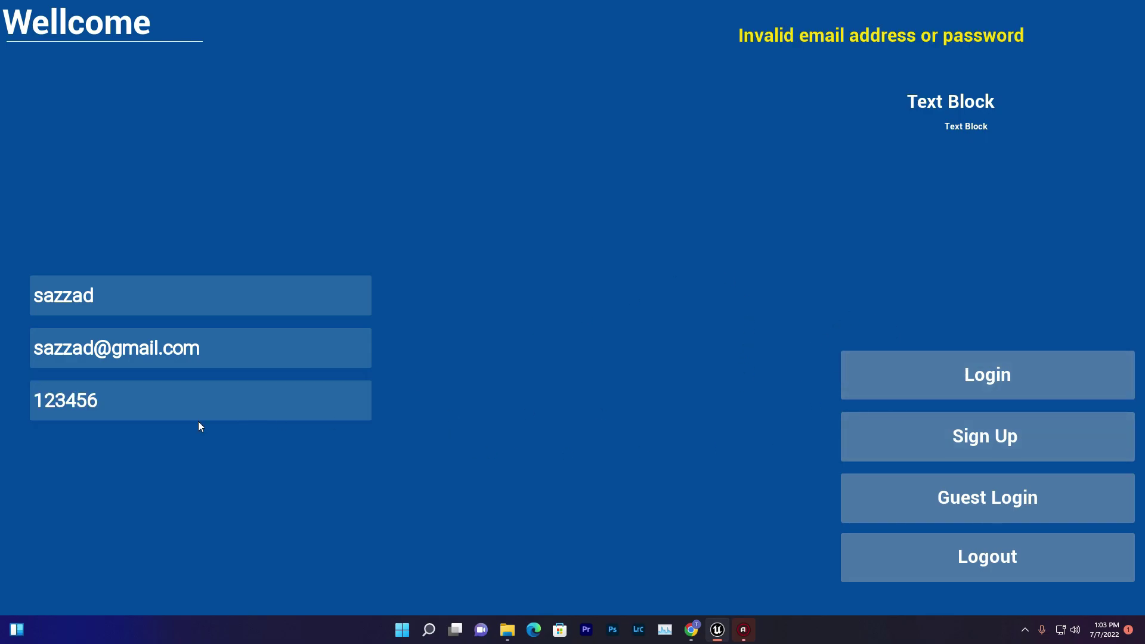
Re-enter the correct password and log in successfully to reach Login Done
left_click(206, 408)
key("BackSpace")
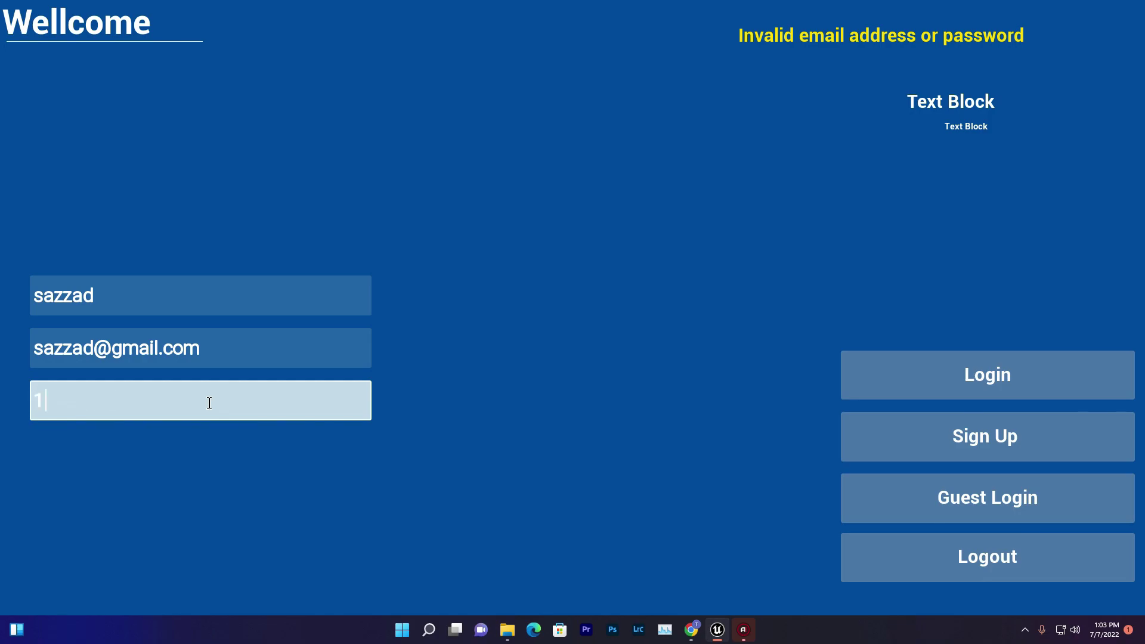
type("456")
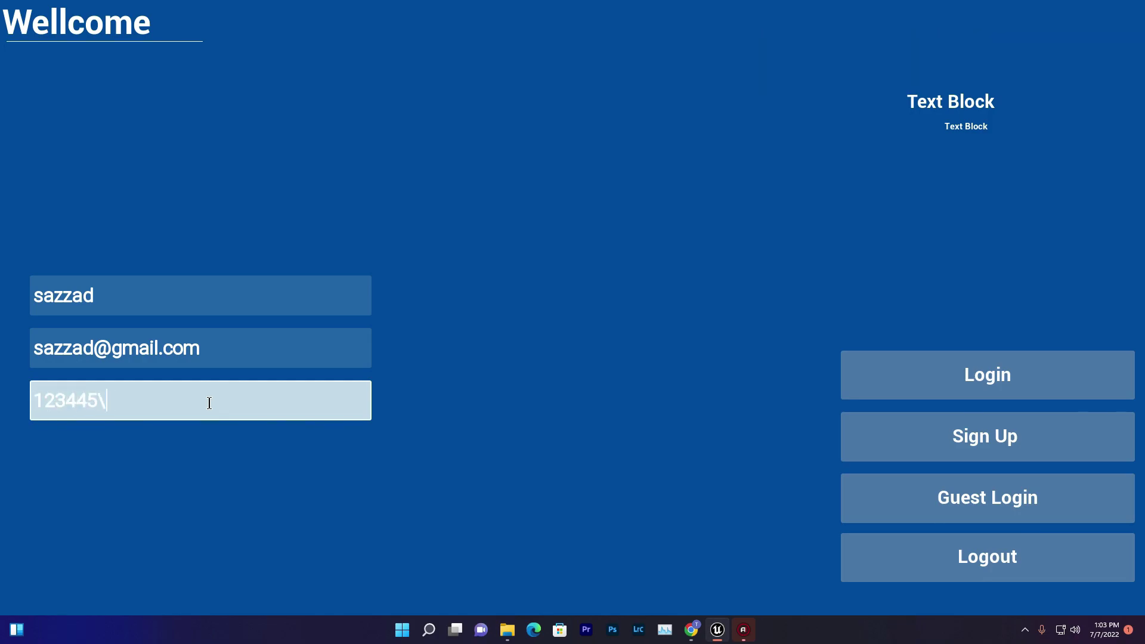
key("BackSpace")
key("BackSpace")
key("BackSpace")
key("Return")
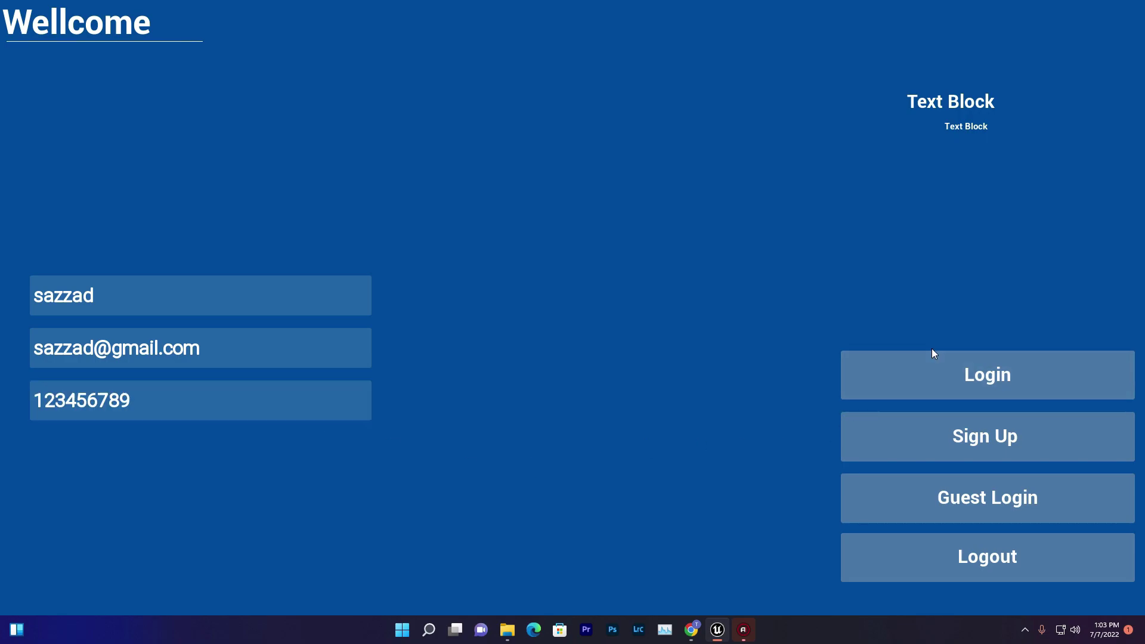
left_click(924, 362)
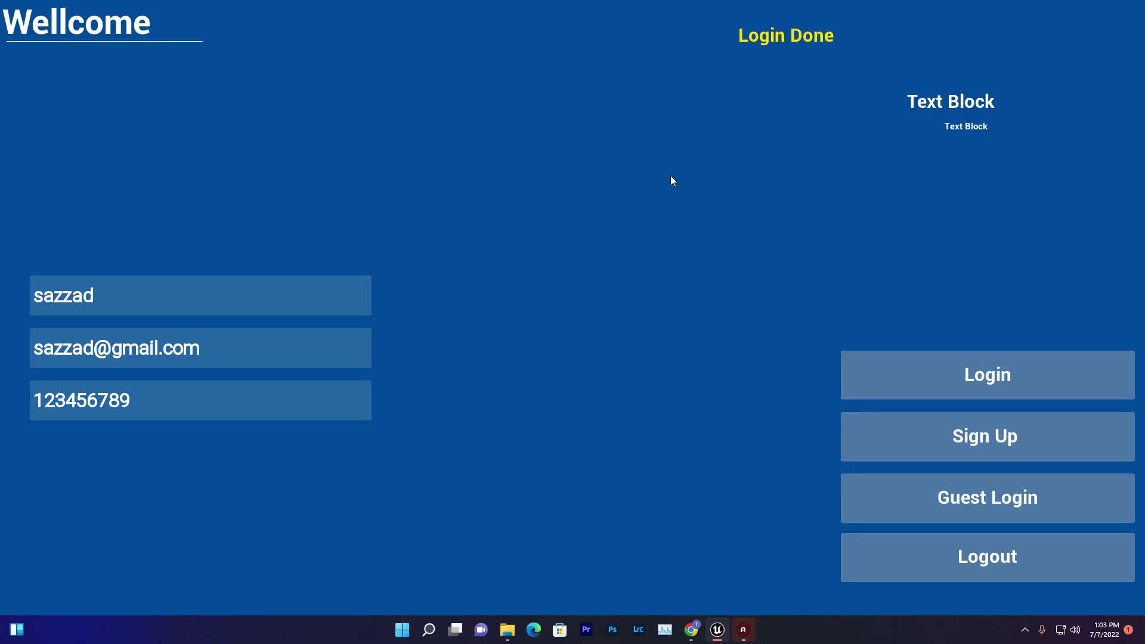
Stop, replay the session, then check the SaveGames folder for UD.sav
key("Escape")
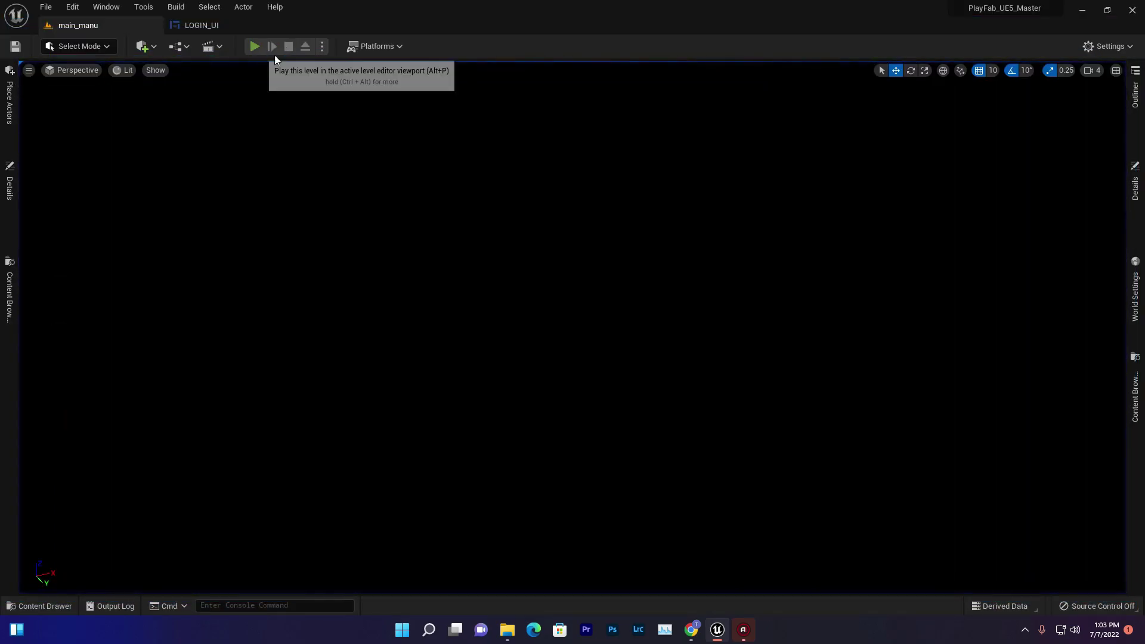
key("alt+p")
key("F11")
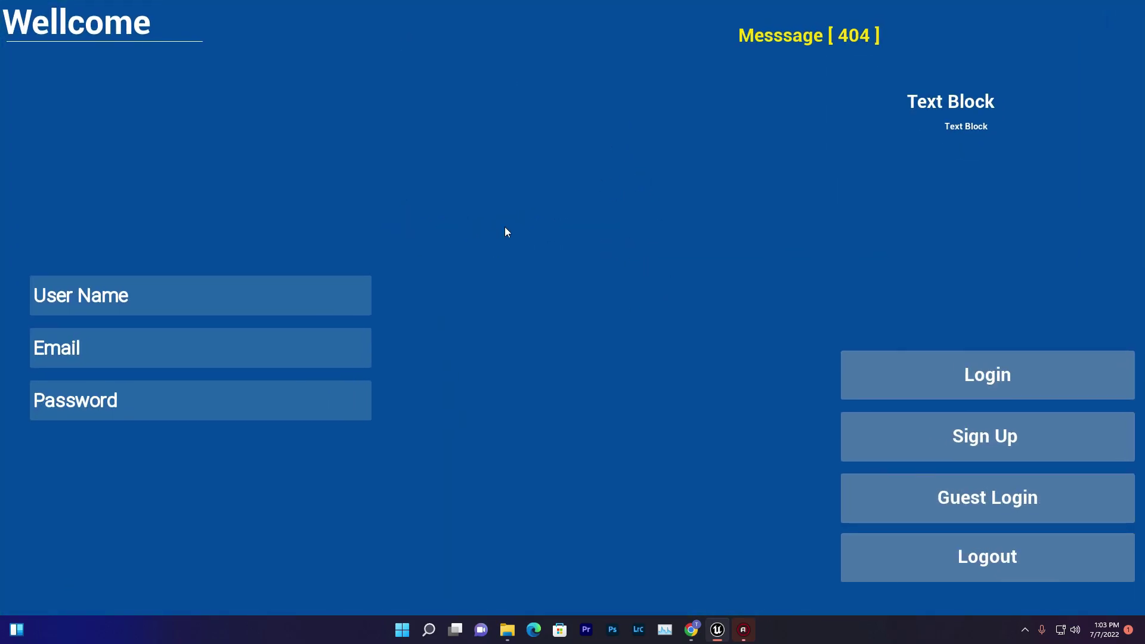
key("F11")
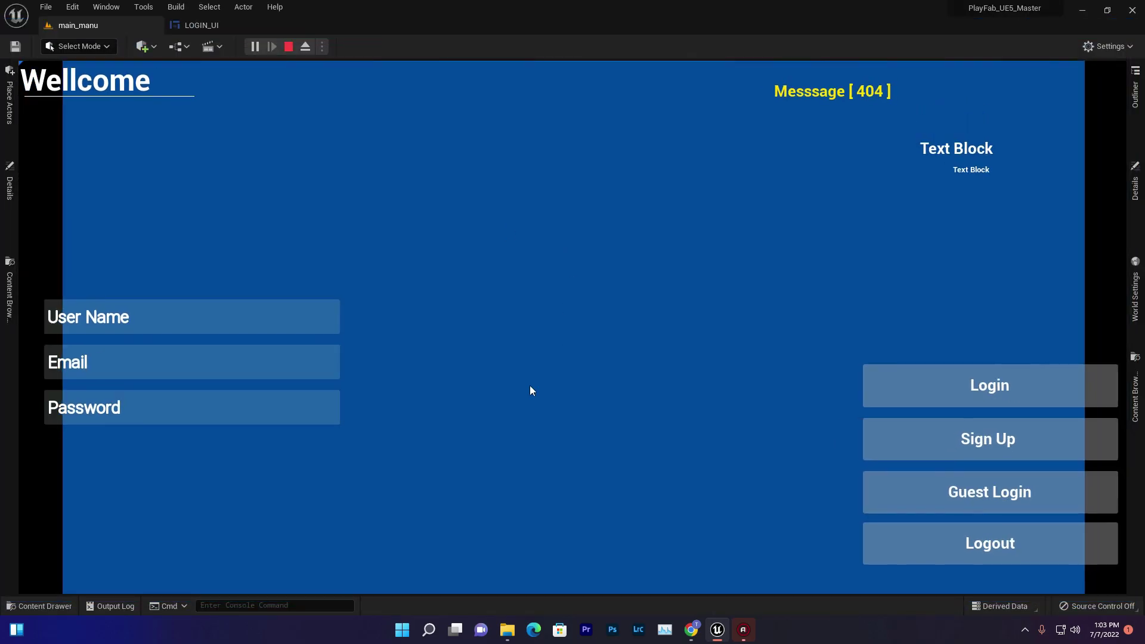
left_click(505, 630)
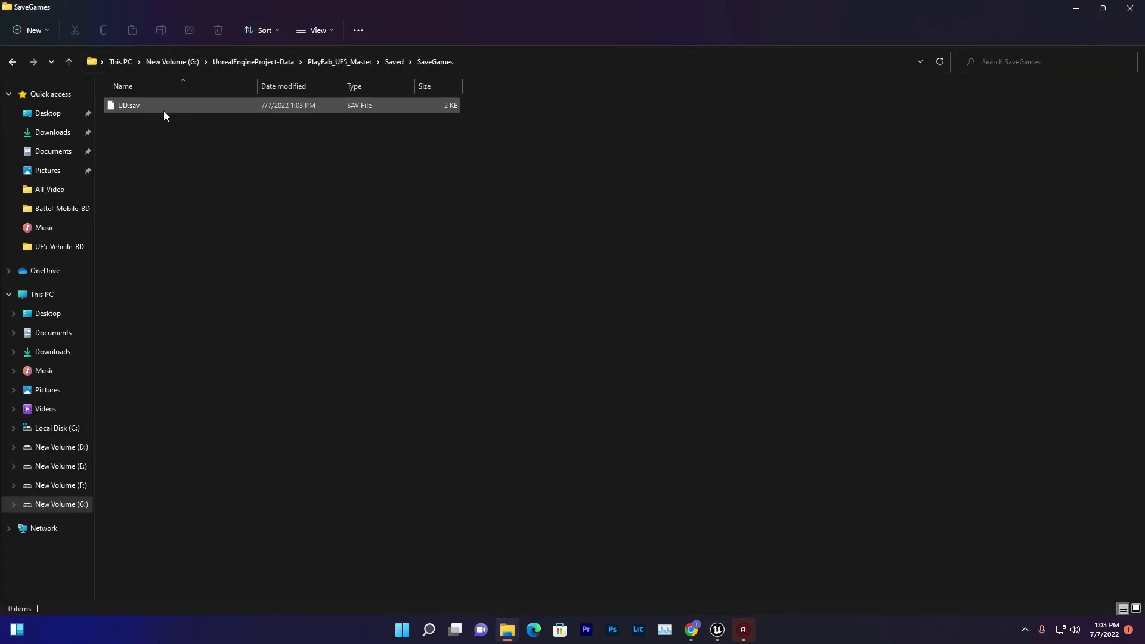
Replay fullscreen to watch auto-login reach Login Done, then view LOGIN_UI's graph zoomed out
left_click(1129, 7)
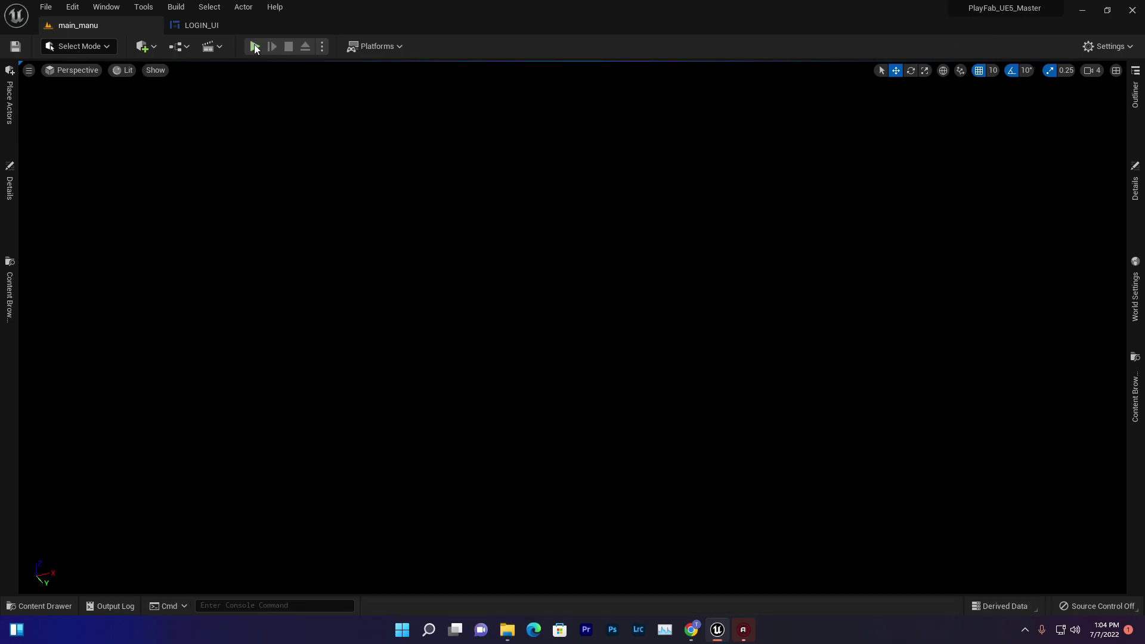
key("F11")
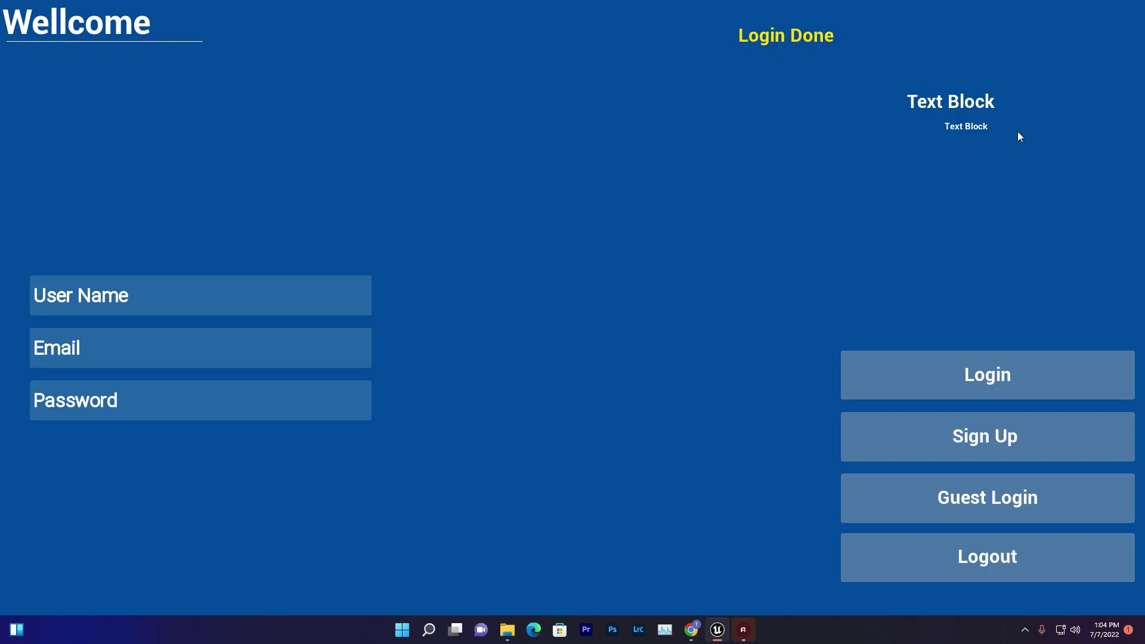
key("F11")
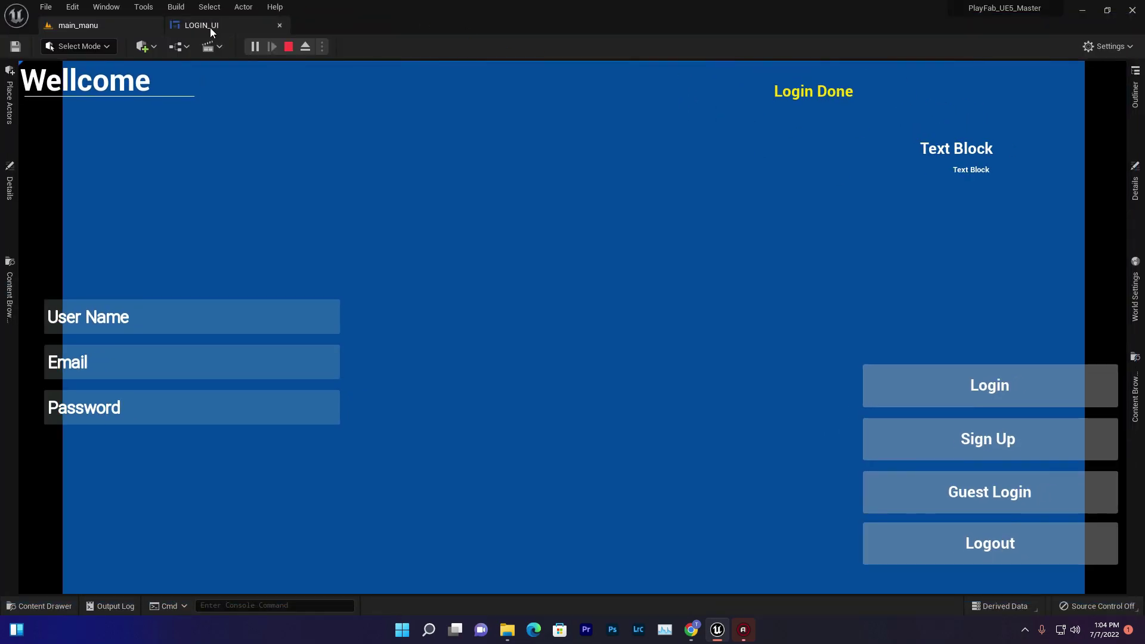
left_click(210, 27)
scroll(608, 208, "up", 5)
scroll(674, 137, "down", 4)
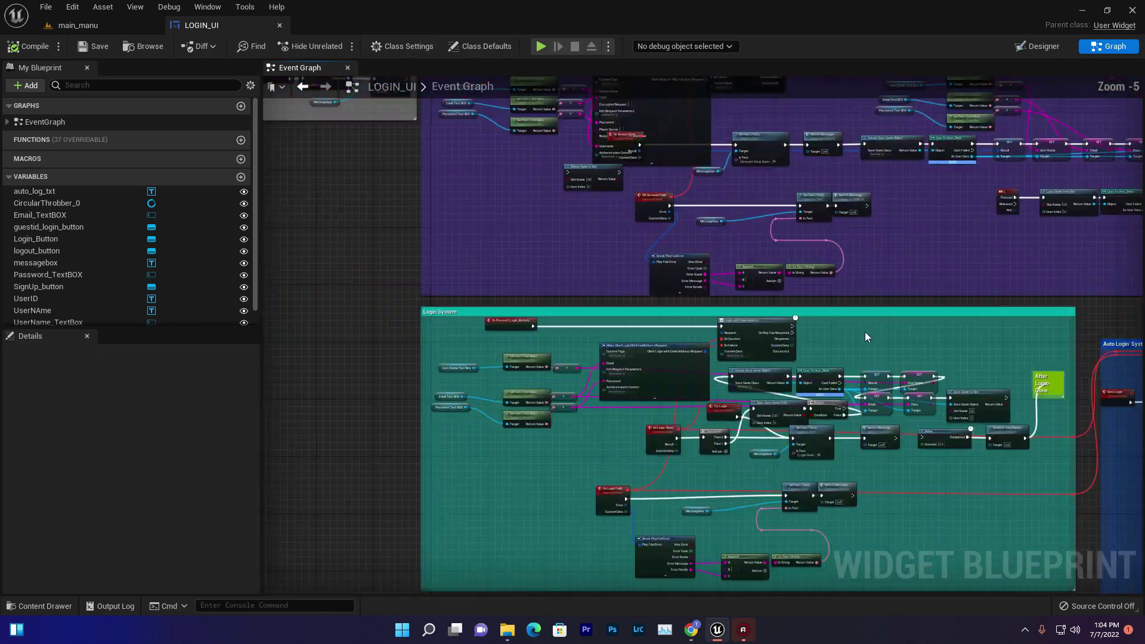
scroll(864, 332, "up", 3)
scroll(475, 287, "up", 1)
scroll(474, 287, "down", 3)
scroll(501, 234, "down", 3)
right_click_drag(921, 244, 563, 139)
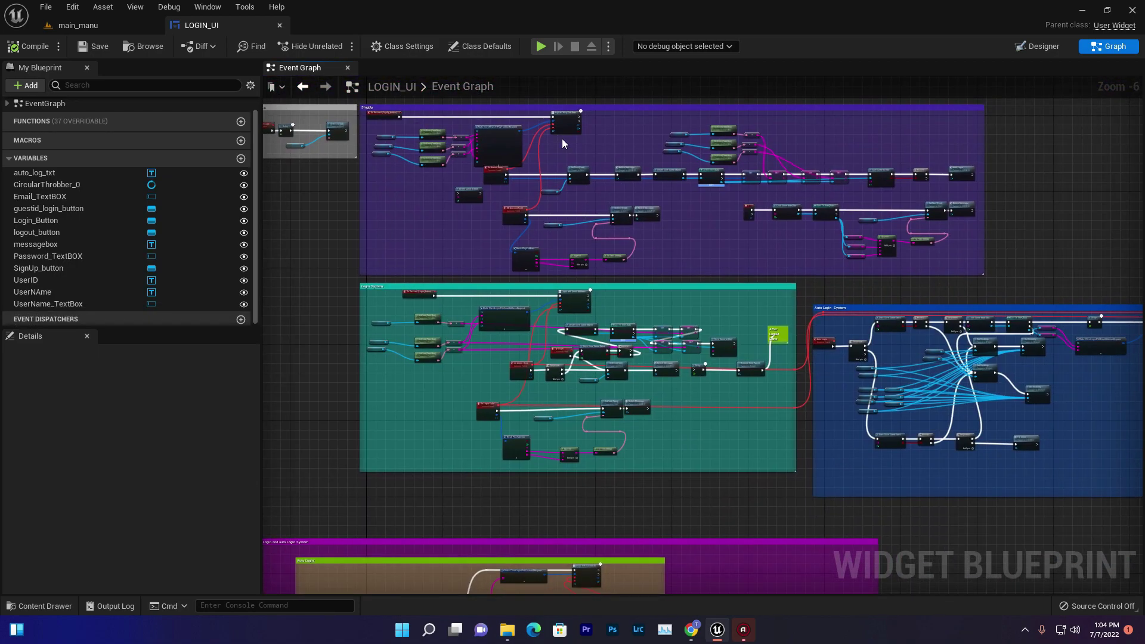